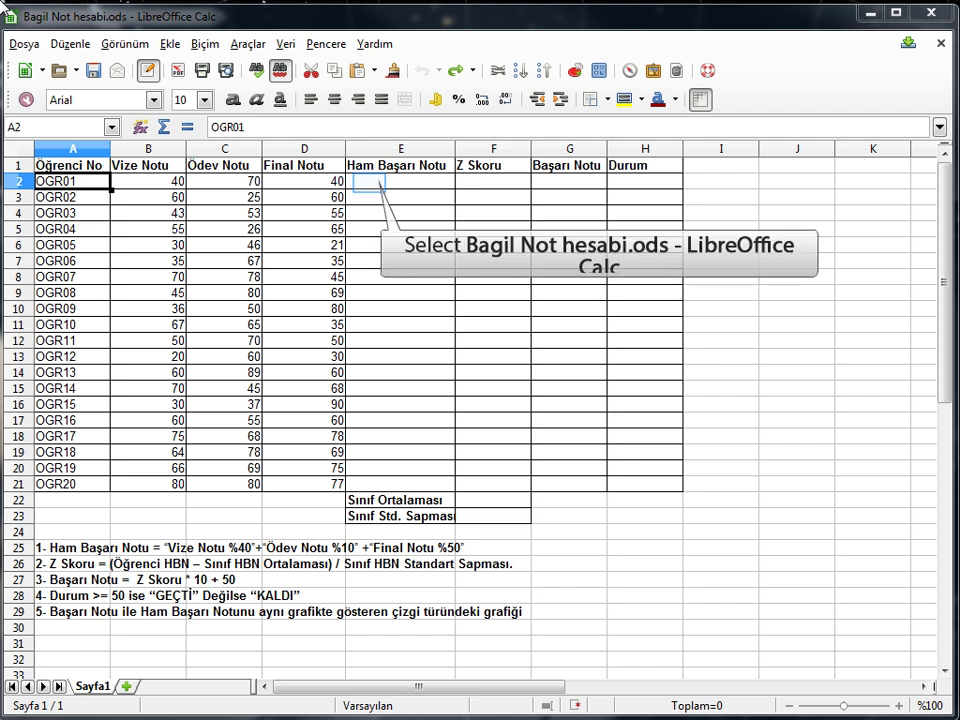
# - Calculate the first student's Ham Başarı Notu in E2 with the formula =B2*0,4+C2*0,1+D2*0,5
pyautogui.click(370, 184)
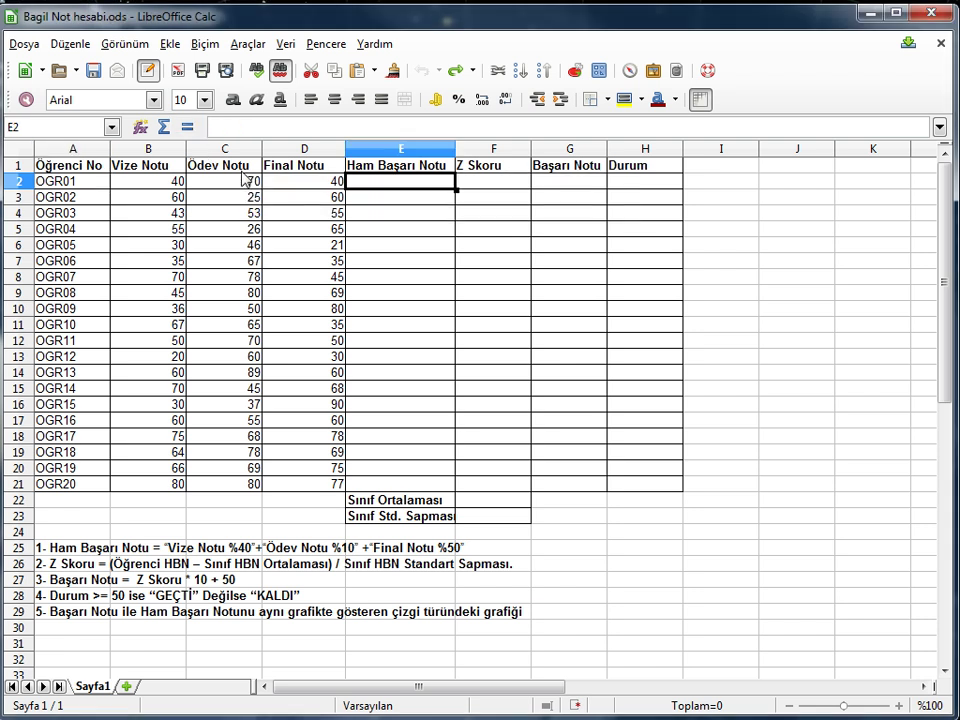
pyautogui.click(187, 128)
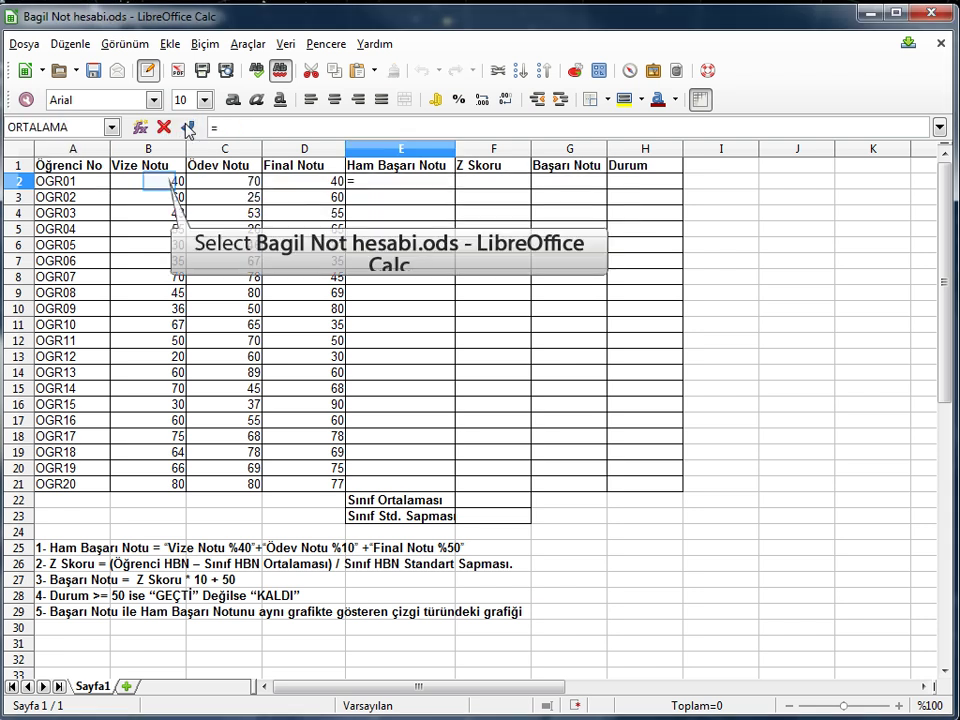
pyautogui.click(162, 187)
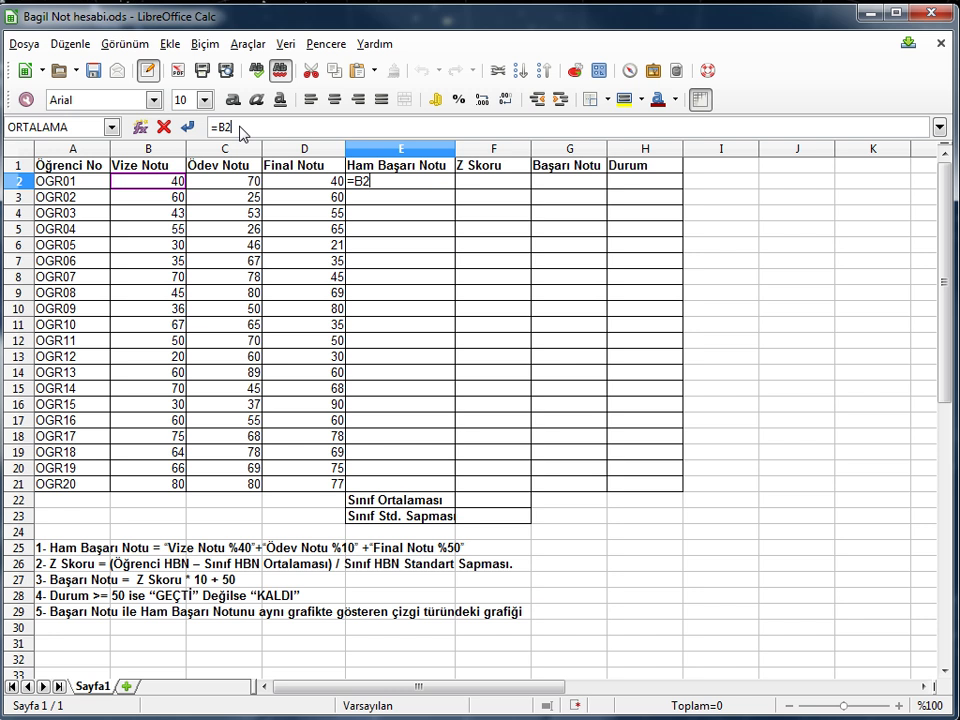
pyautogui.write('*0,4+')
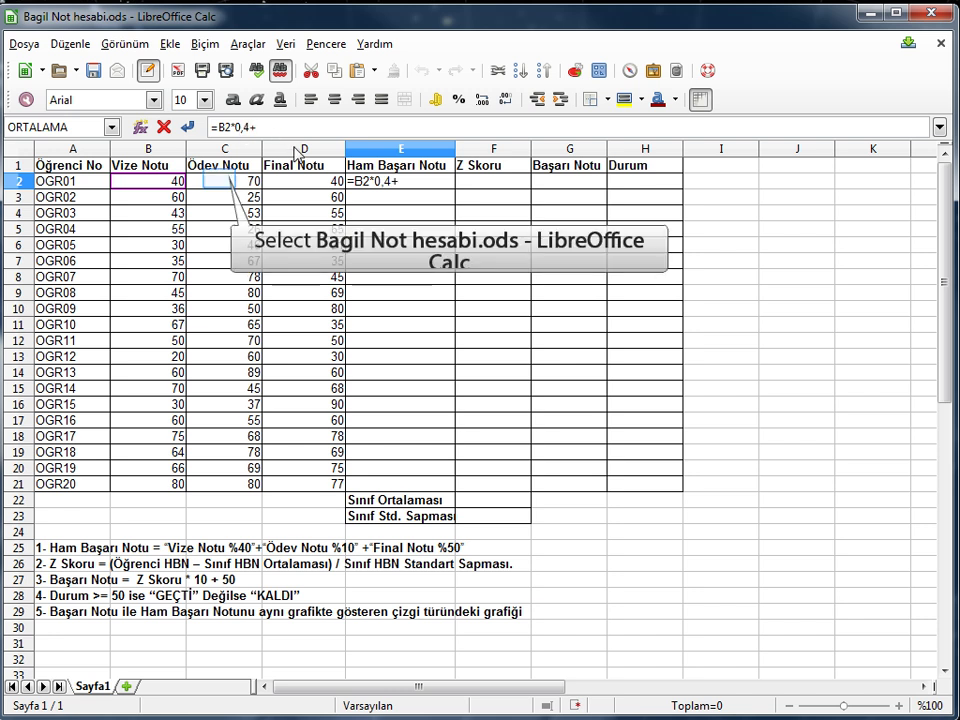
pyautogui.click(224, 182)
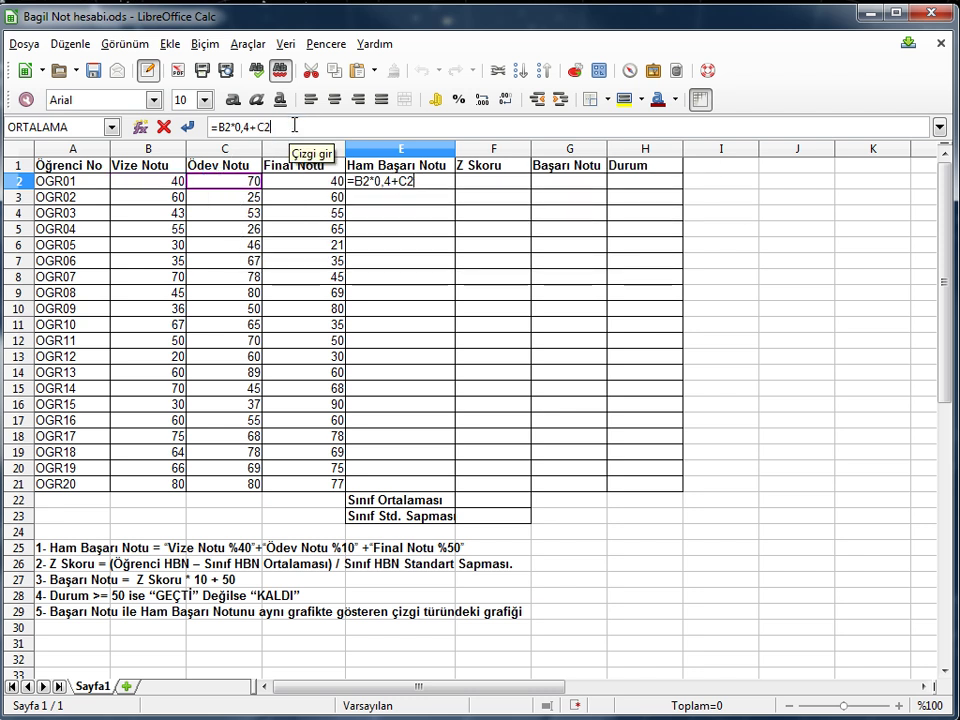
pyautogui.write('*0,1')
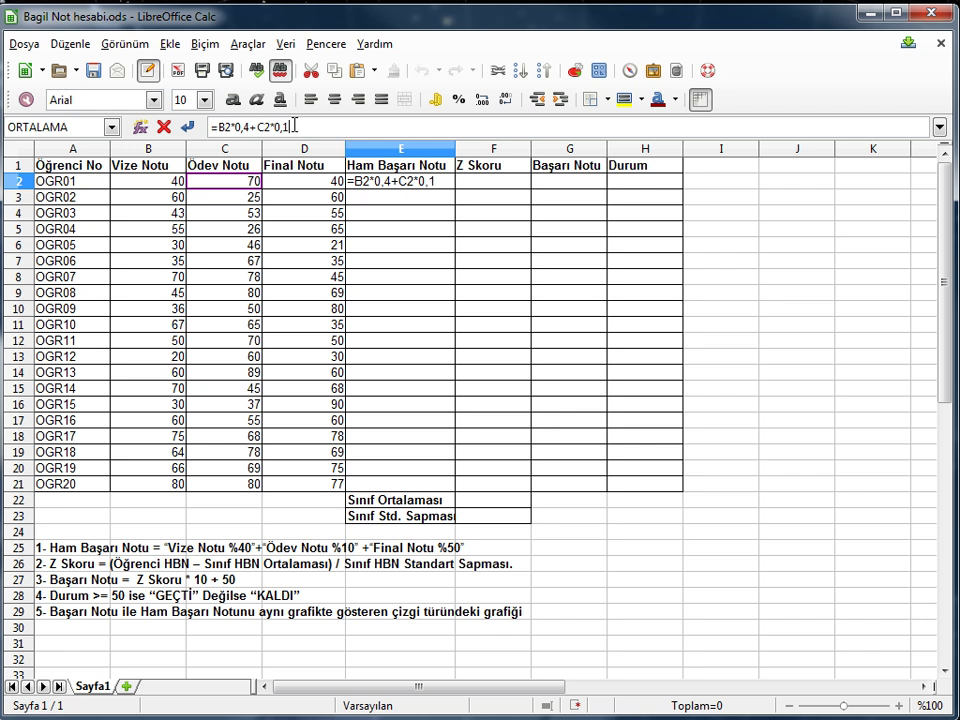
pyautogui.write('+')
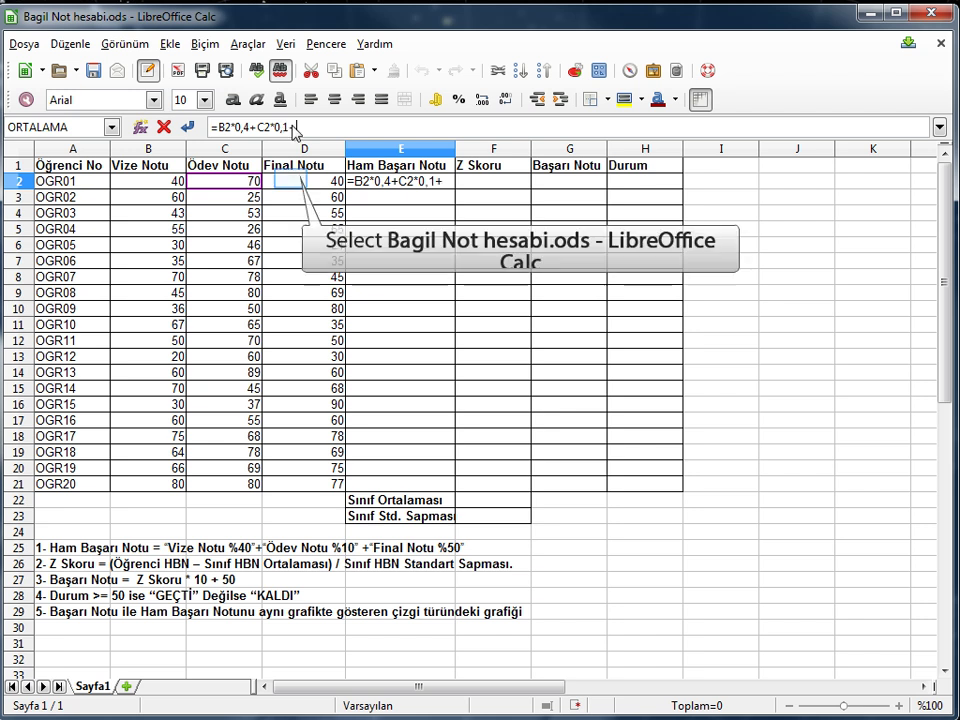
pyautogui.click(291, 181)
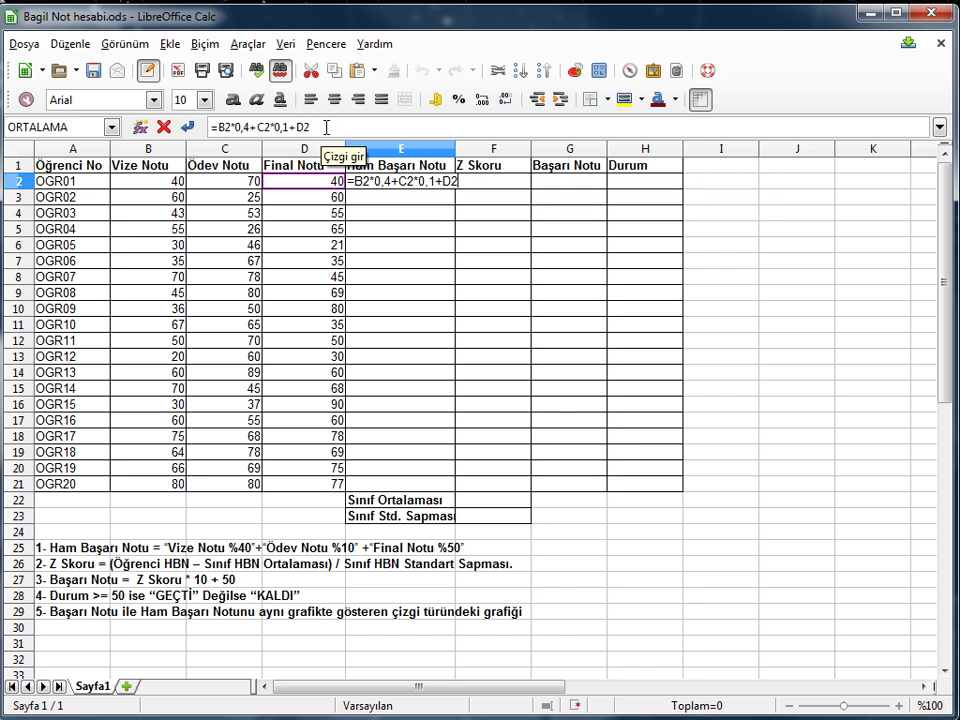
pyautogui.write('*')
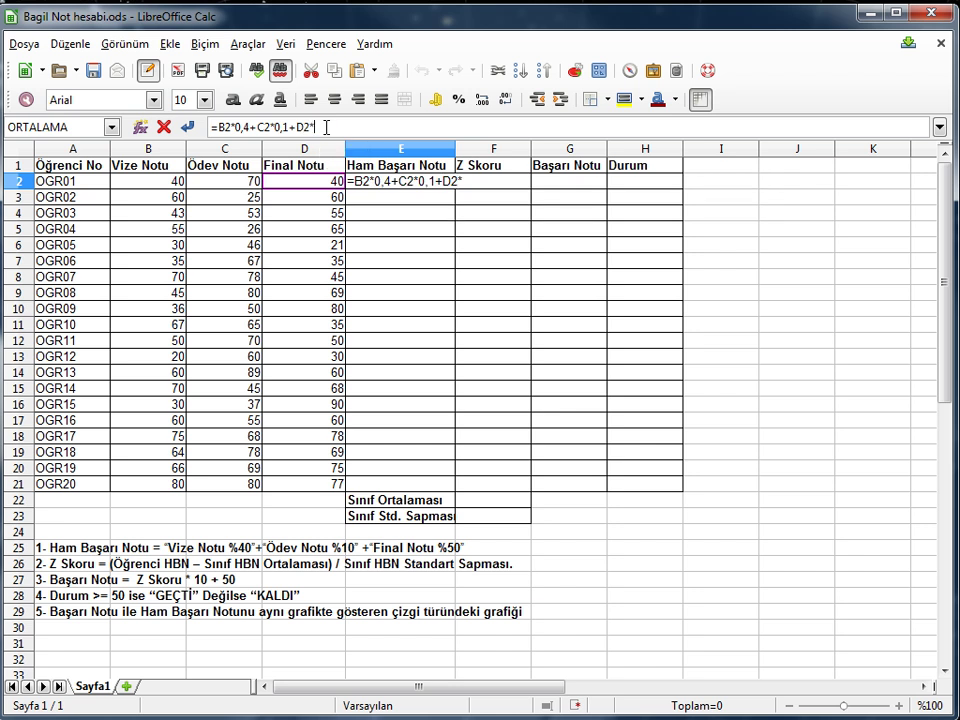
pyautogui.write('0,5')
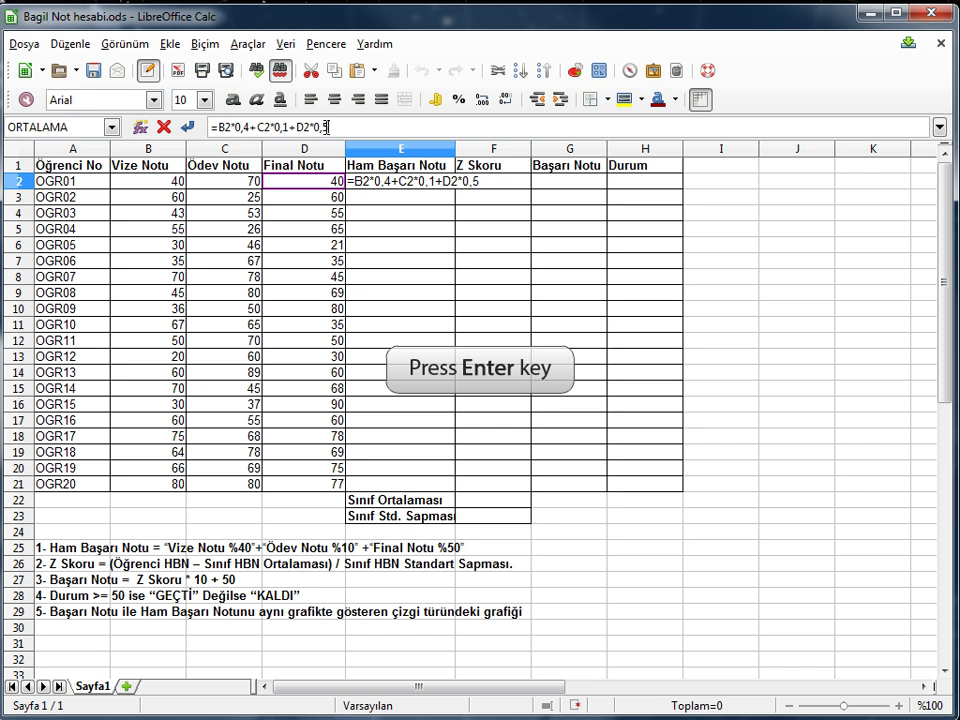
pyautogui.press('Return')
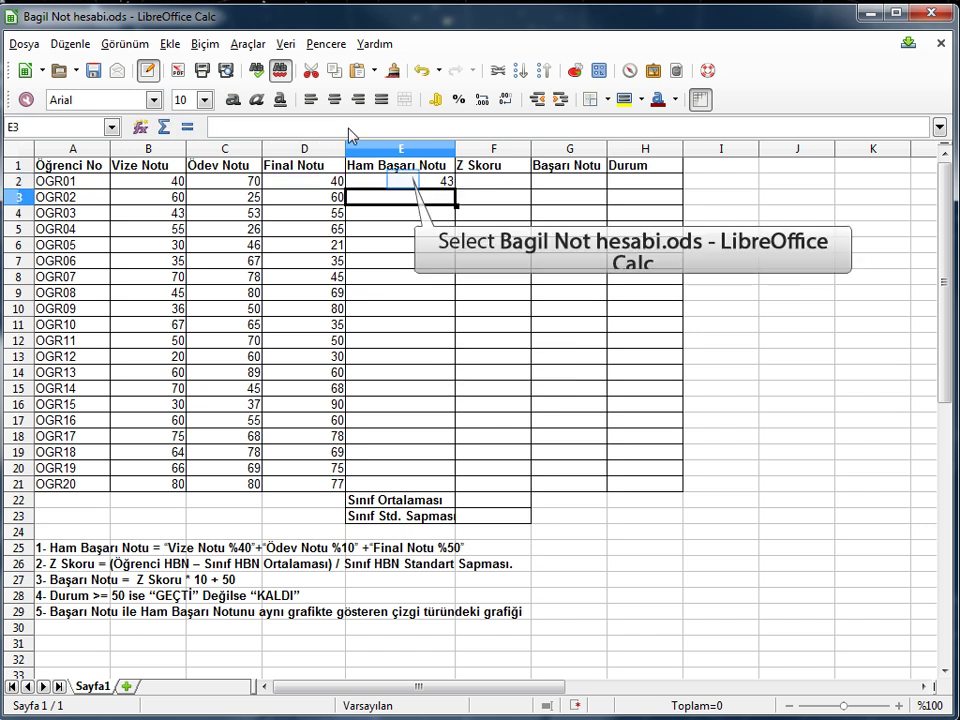
# - Fill the E2 formula down through E21 and check the copied formulas in several rows
pyautogui.click(403, 179)
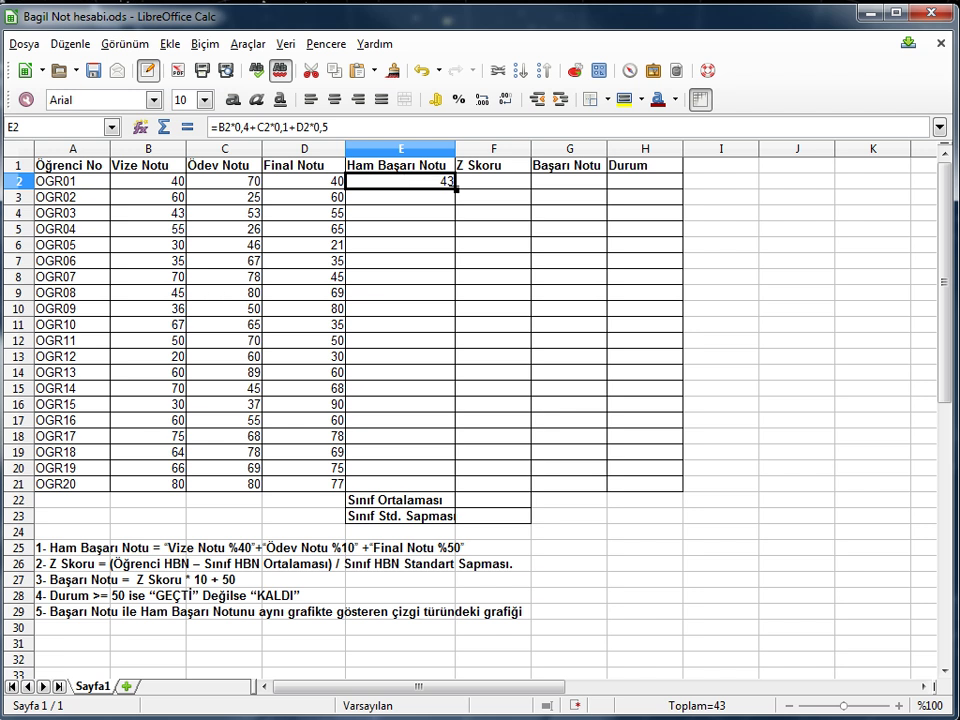
pyautogui.moveTo(456, 189); pyautogui.dragTo(452, 501)
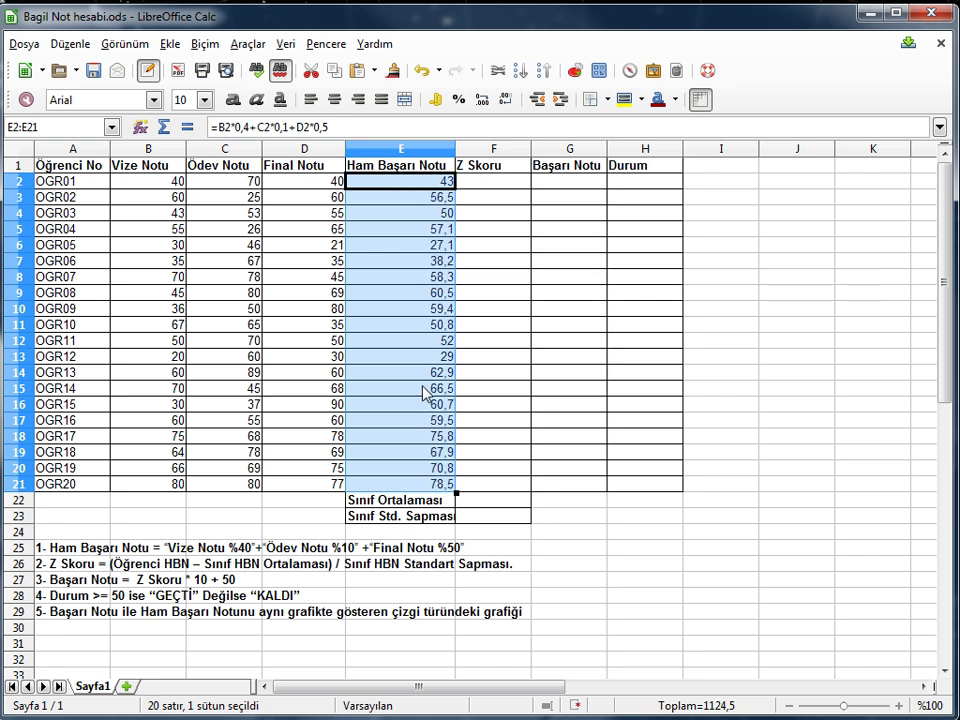
pyautogui.click(418, 200)
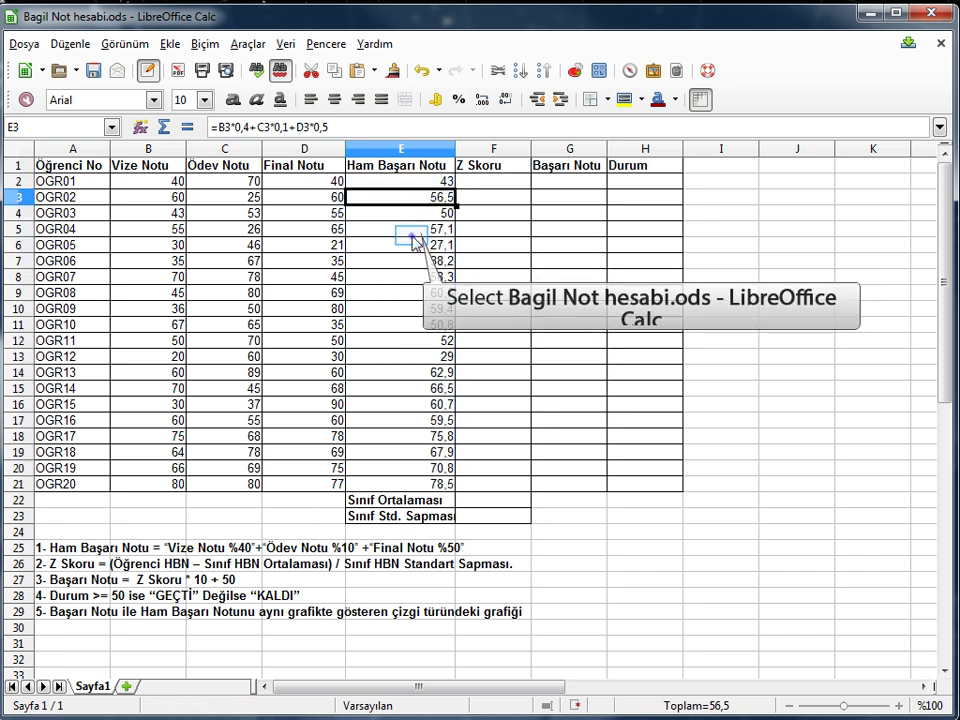
pyautogui.click(412, 229)
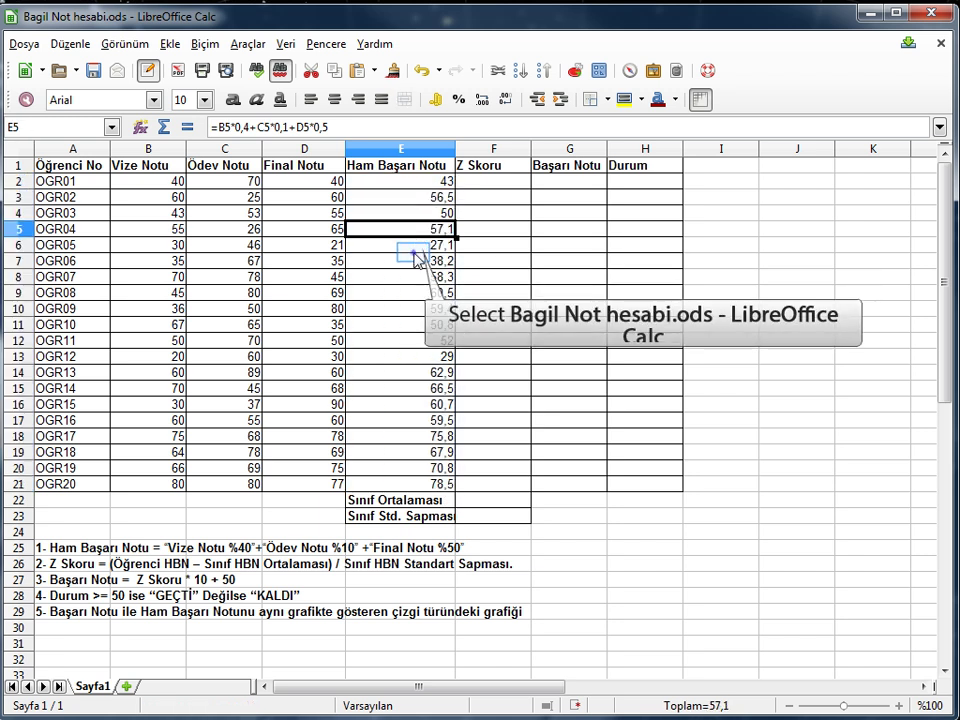
pyautogui.click(413, 246)
pyautogui.click(414, 293)
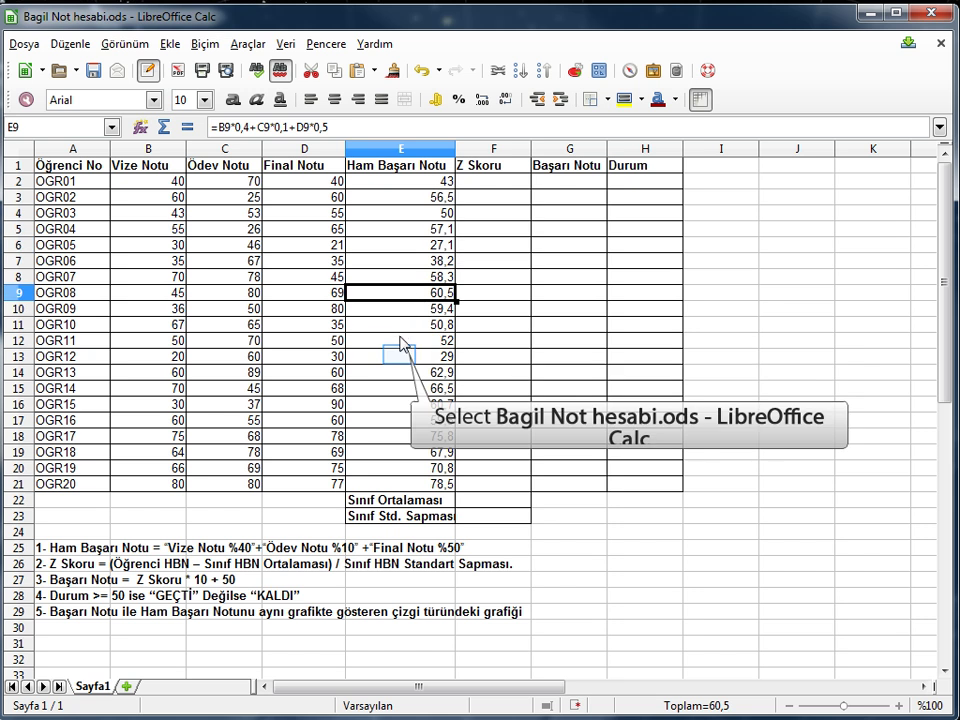
pyautogui.click(400, 356)
pyautogui.click(400, 405)
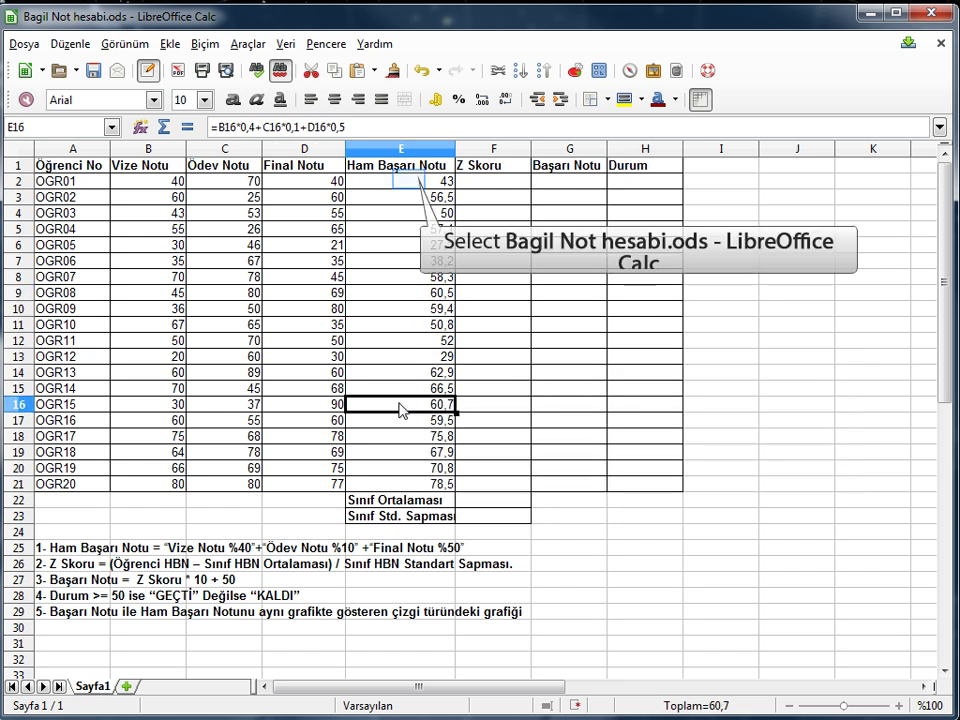
pyautogui.click(411, 185)
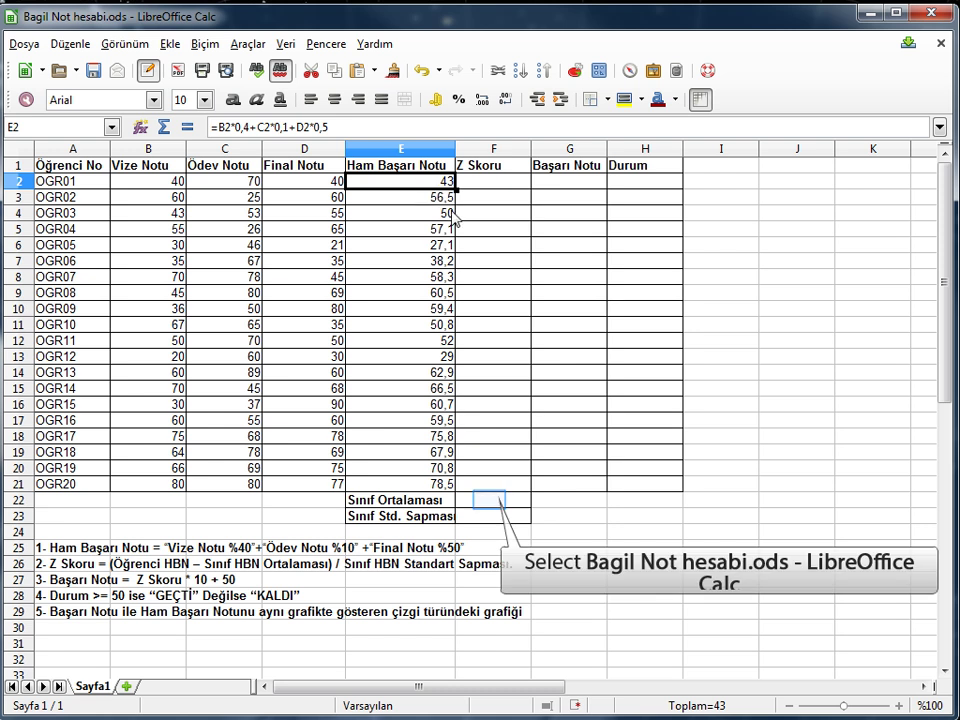
# - Start an ORTALAMA function from the İstatistik category in F22 for the class average
pyautogui.click(491, 505)
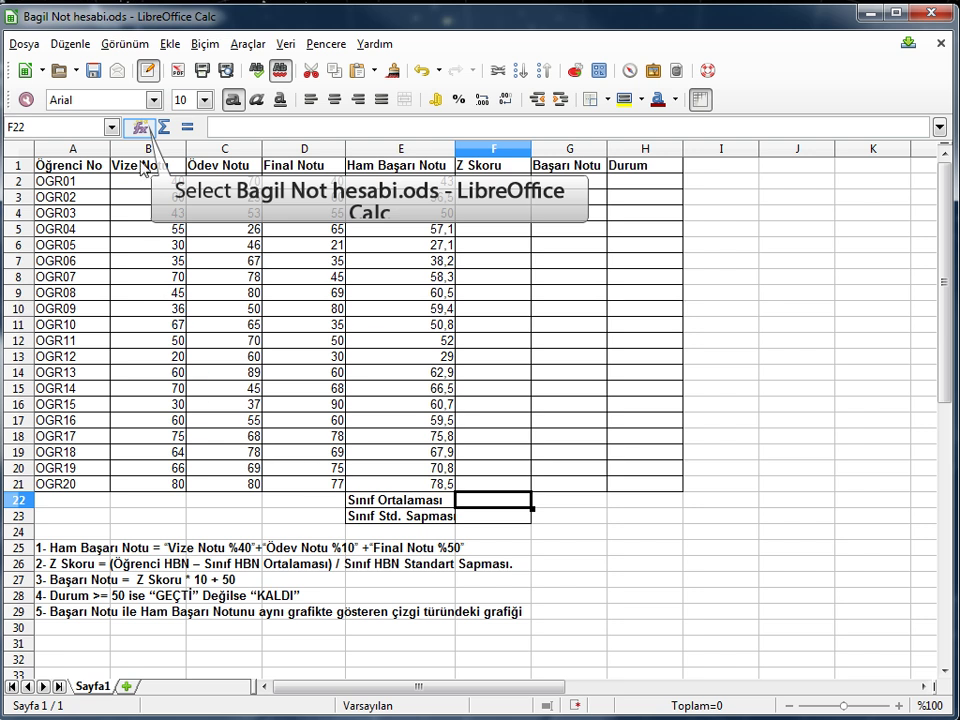
pyautogui.click(140, 128)
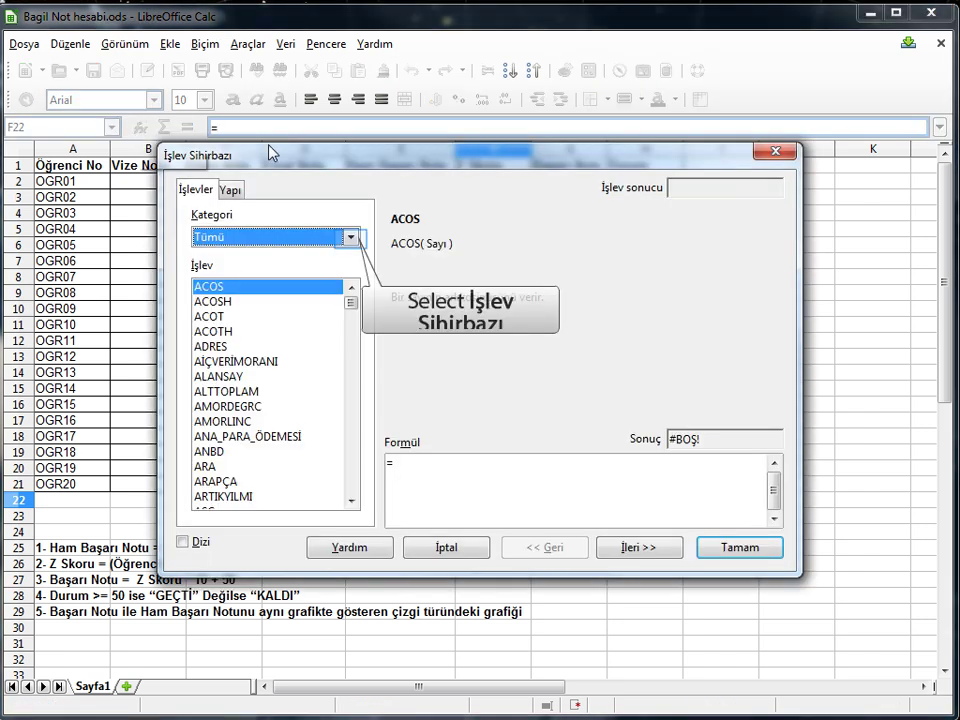
pyautogui.click(351, 238)
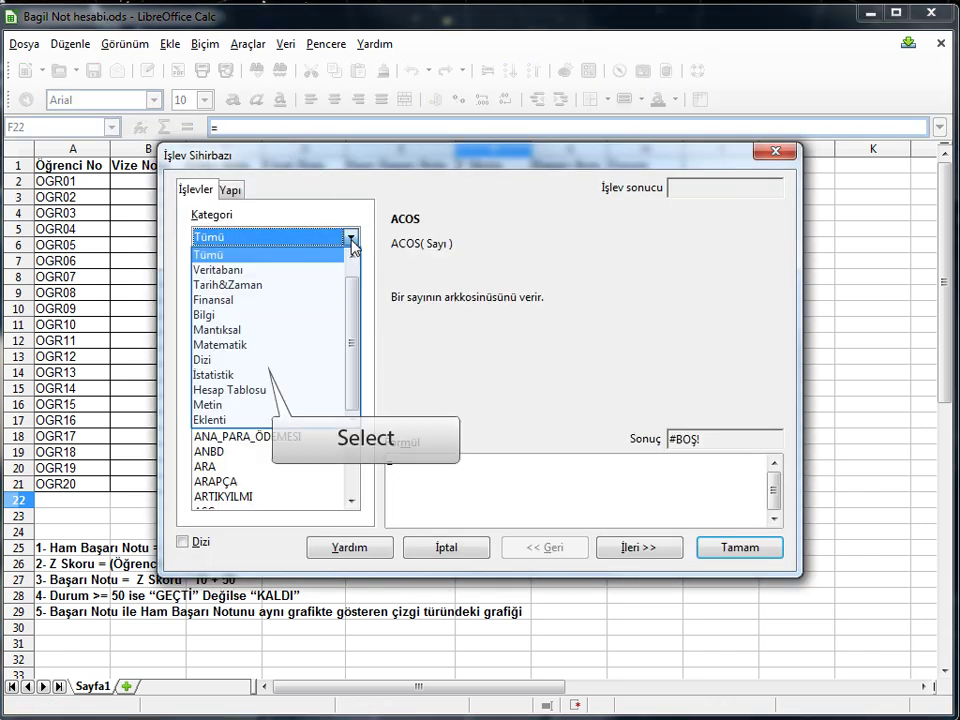
pyautogui.click(263, 376)
pyautogui.moveTo(355, 314); pyautogui.dragTo(351, 428)
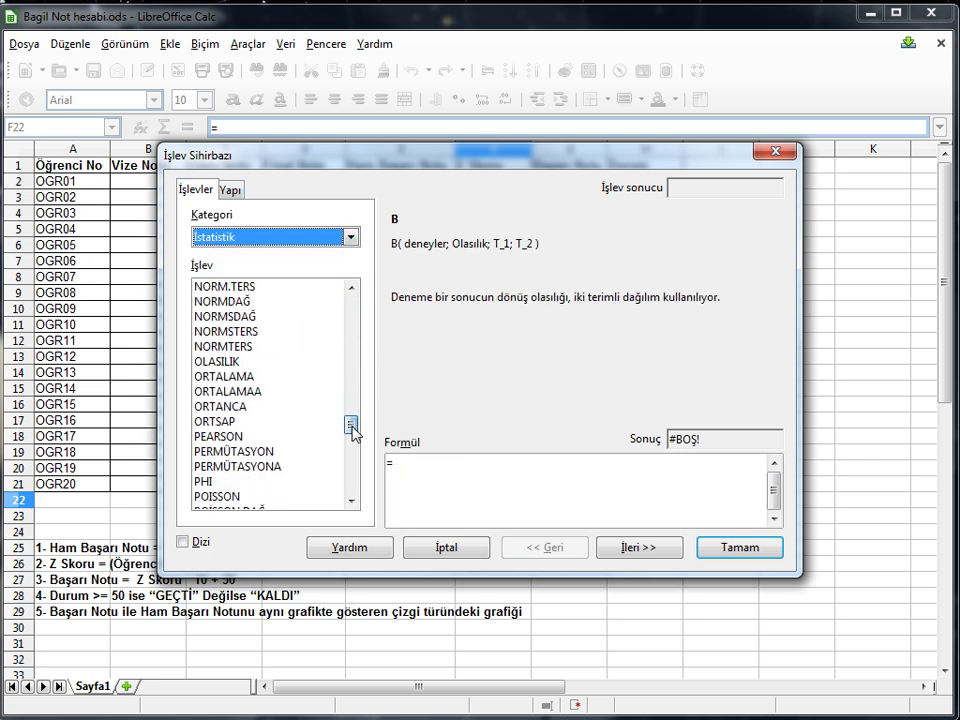
pyautogui.click(233, 376)
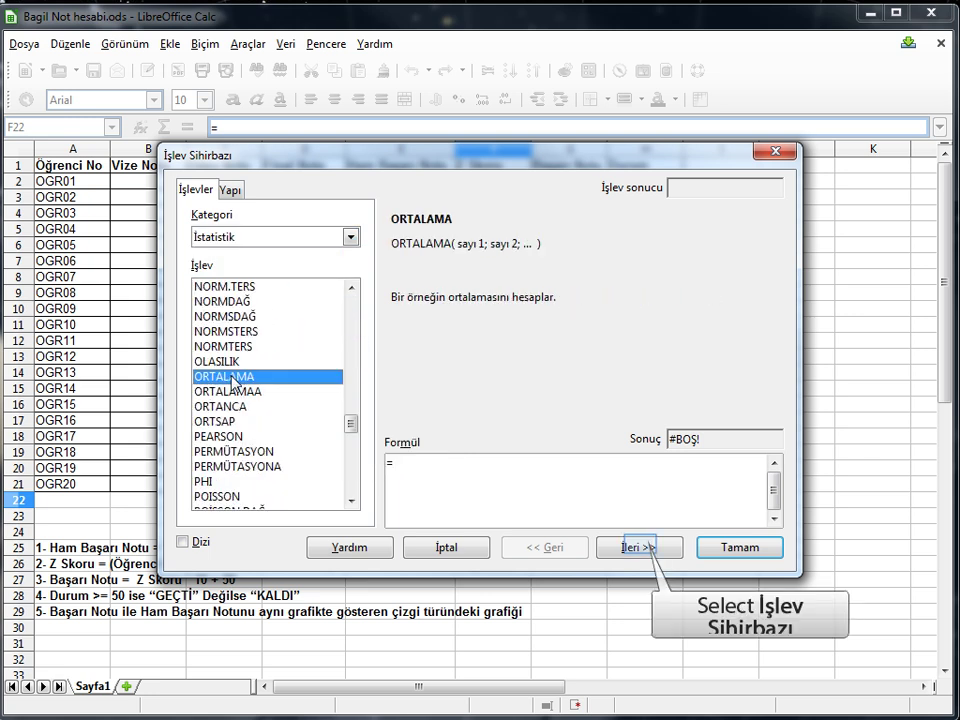
pyautogui.click(640, 545)
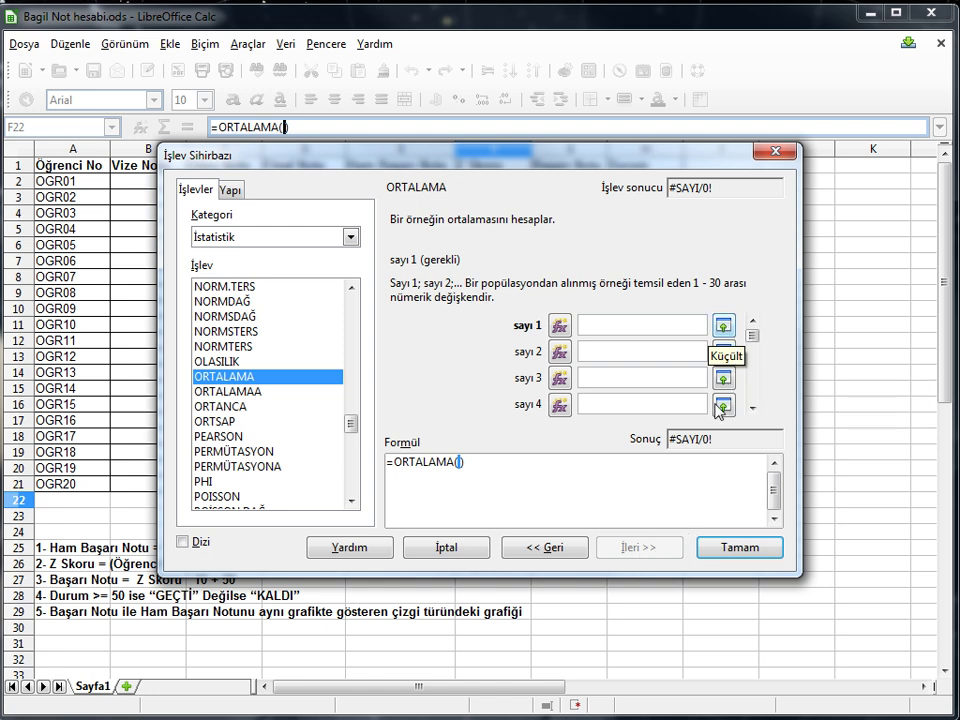
# - Set the range E2:E21 as the ORTALAMA function's first argument and insert the formula
pyautogui.click(722, 327)
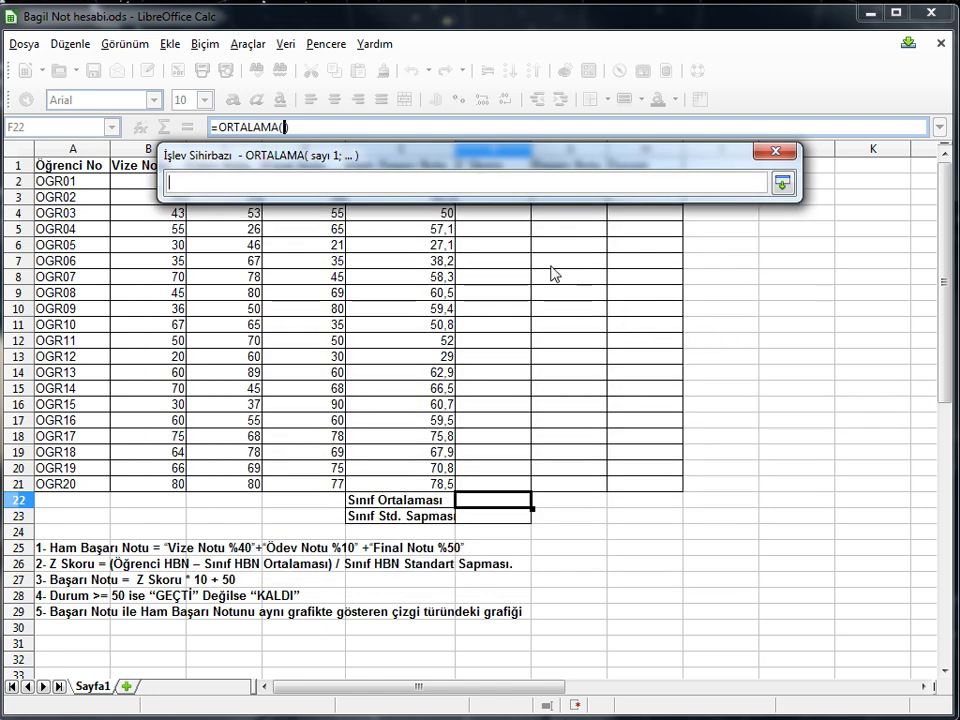
pyautogui.moveTo(516, 156); pyautogui.dragTo(553, 68)
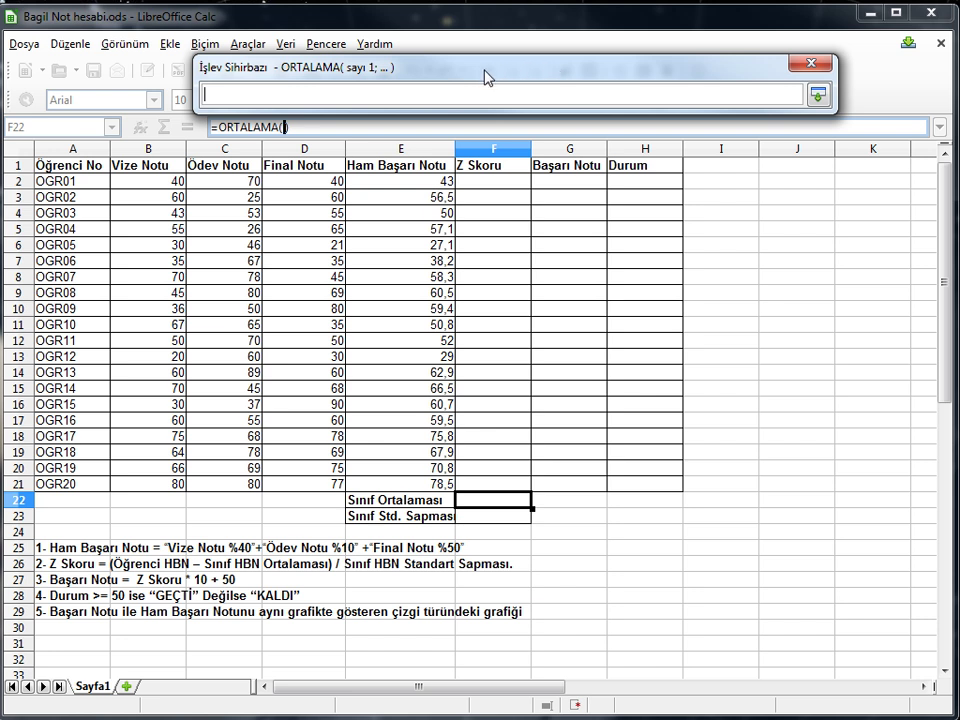
pyautogui.moveTo(408, 186); pyautogui.dragTo(417, 482)
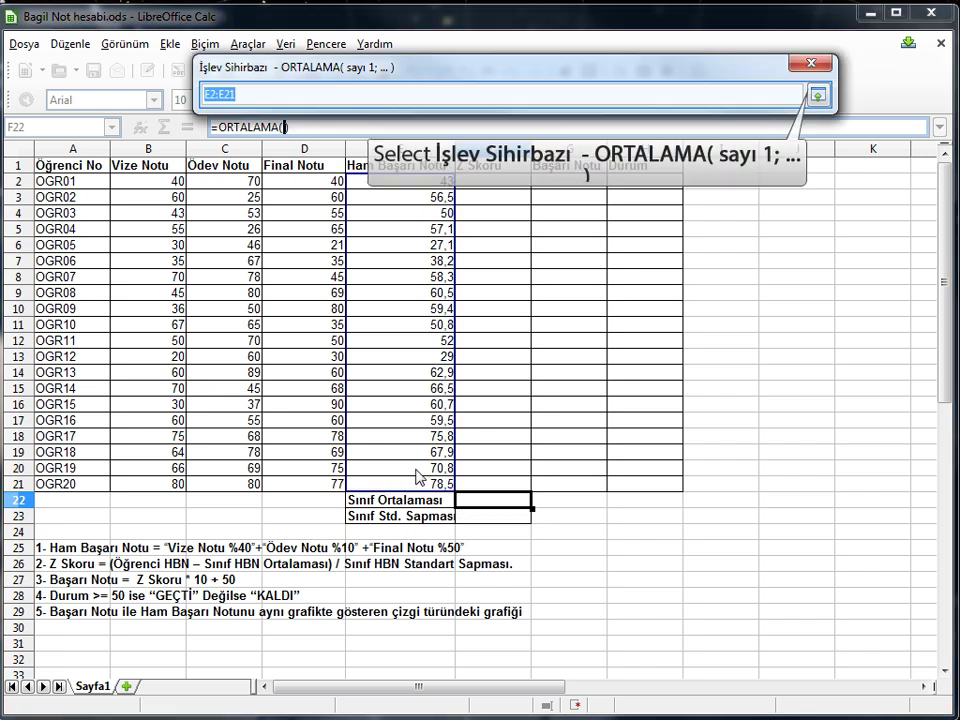
pyautogui.click(818, 95)
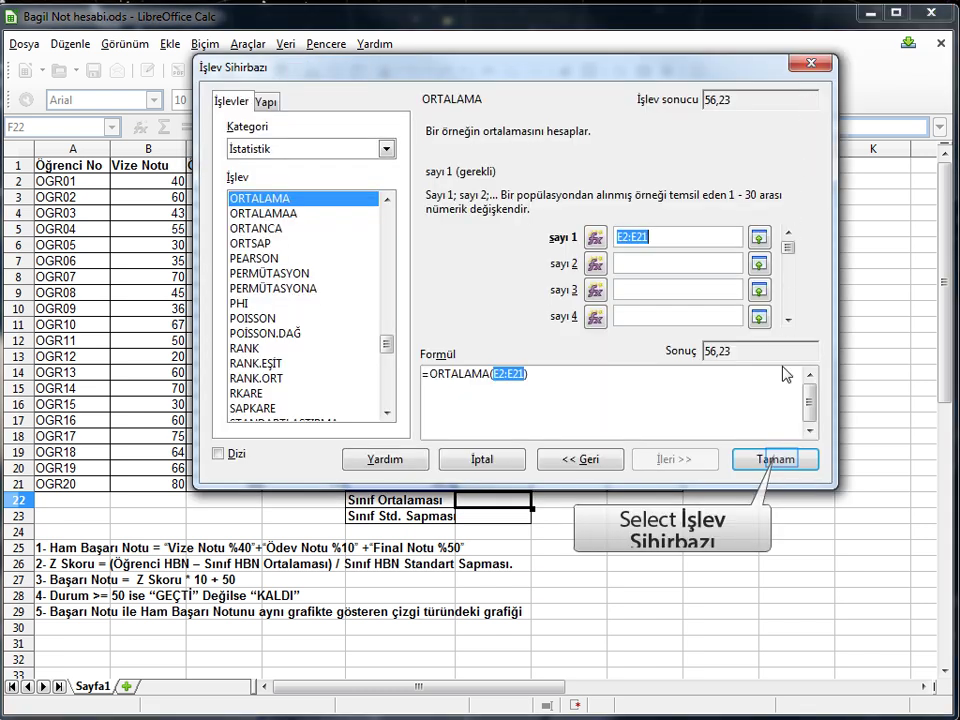
pyautogui.click(786, 461)
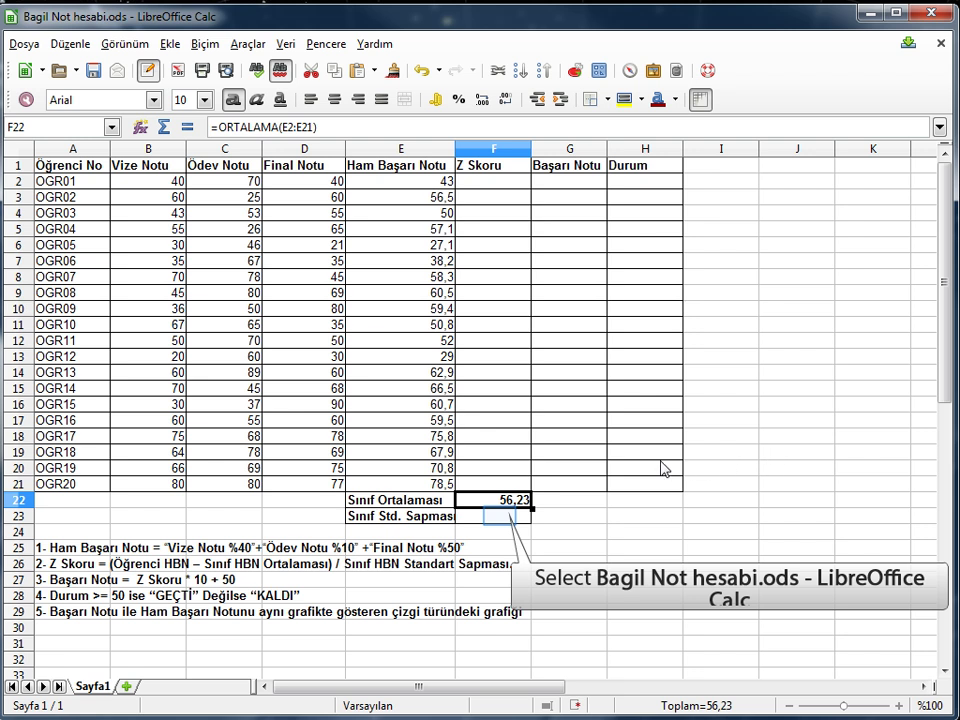
# - Start an STDSAPMA function from the İstatistik category in F23 for the class standard deviation
pyautogui.click(502, 520)
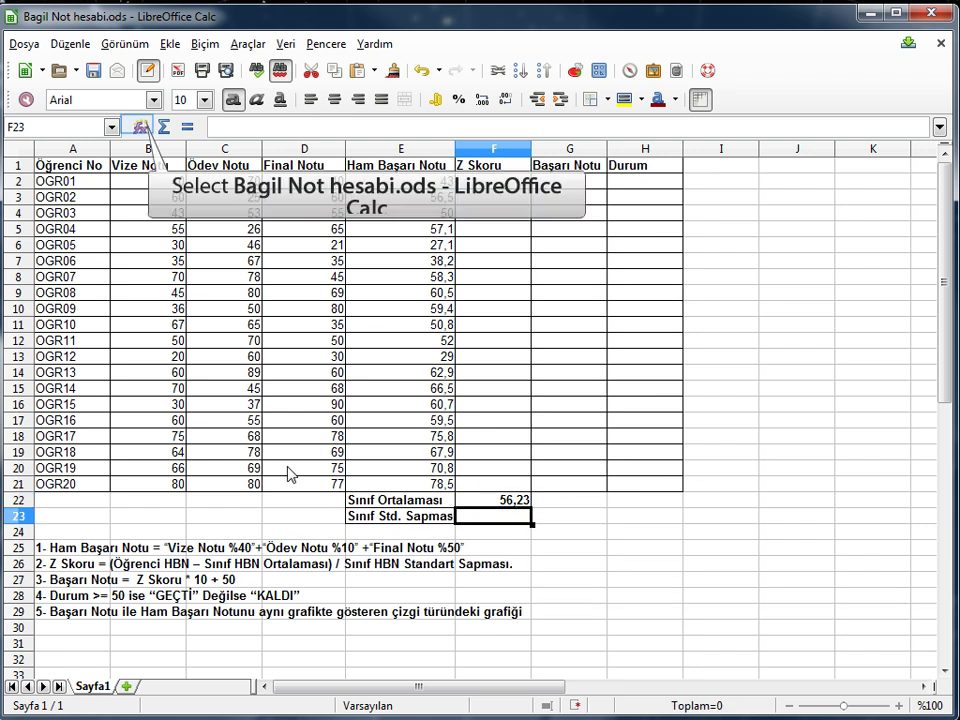
pyautogui.click(140, 128)
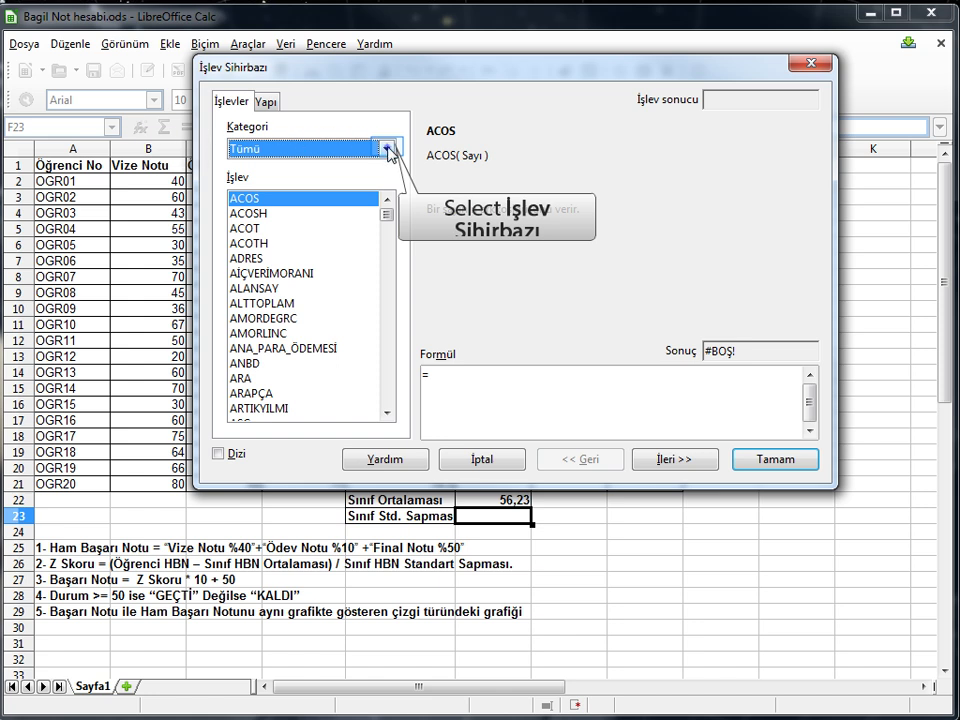
pyautogui.click(387, 148)
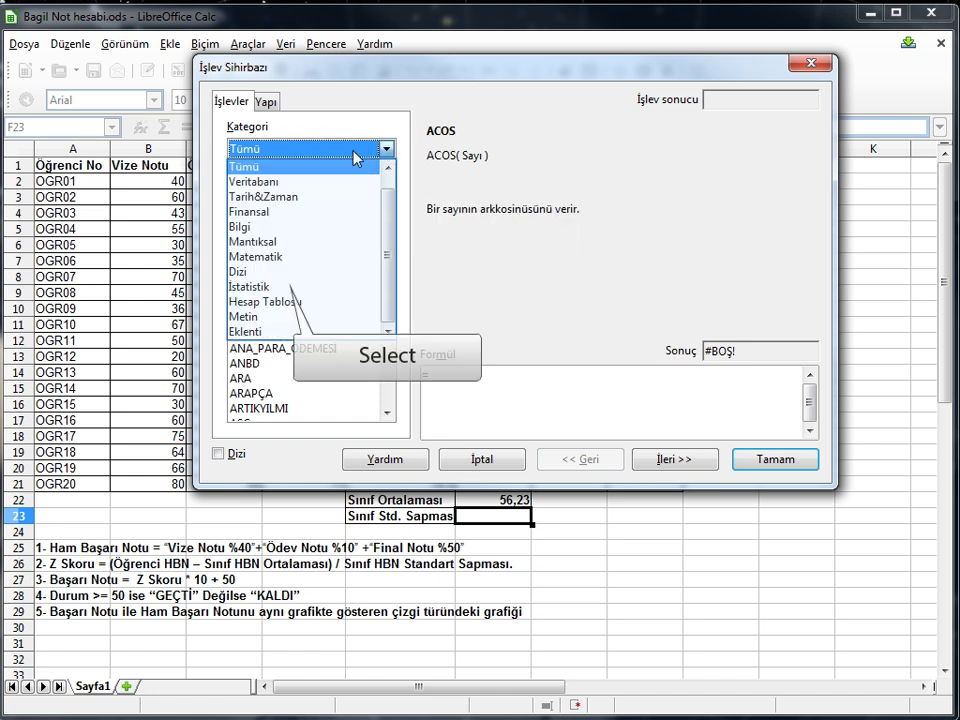
pyautogui.click(284, 288)
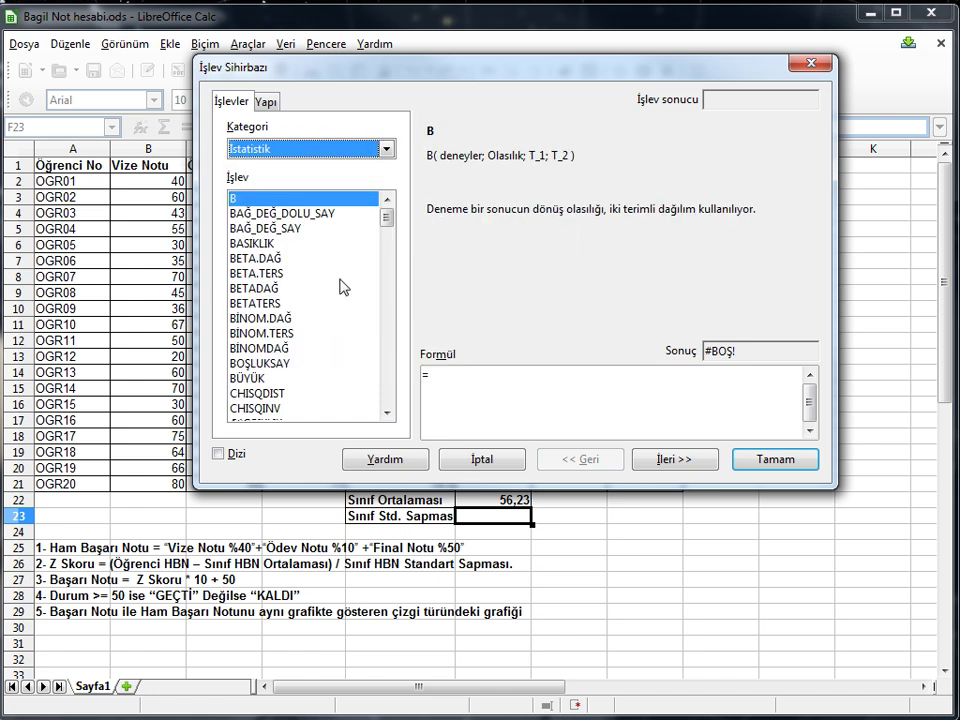
pyautogui.moveTo(388, 221); pyautogui.dragTo(407, 360)
pyautogui.click(290, 348)
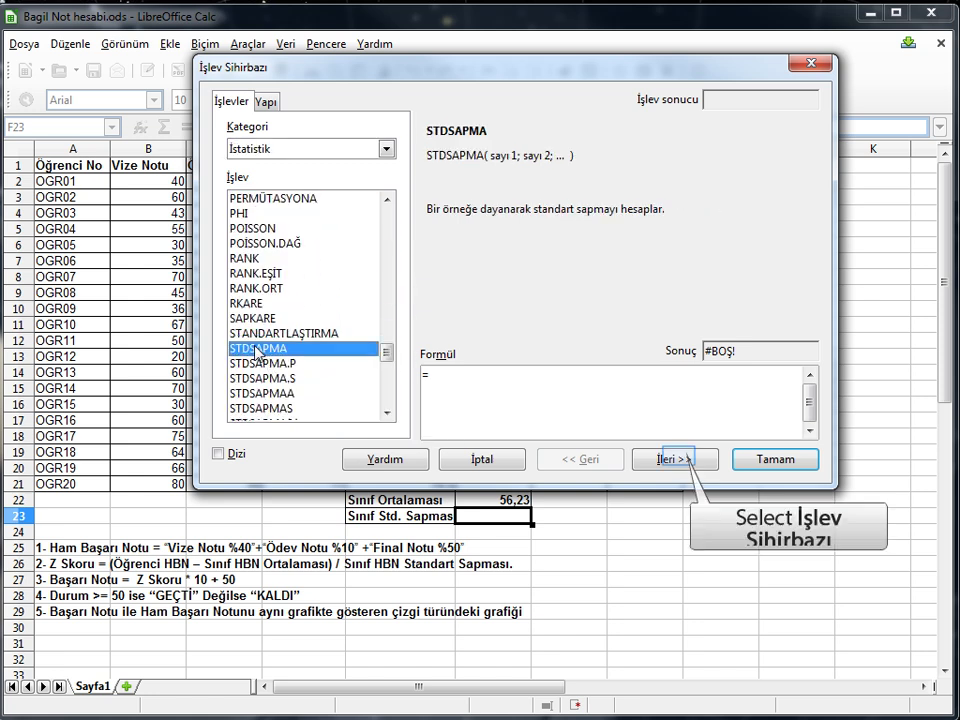
pyautogui.click(679, 461)
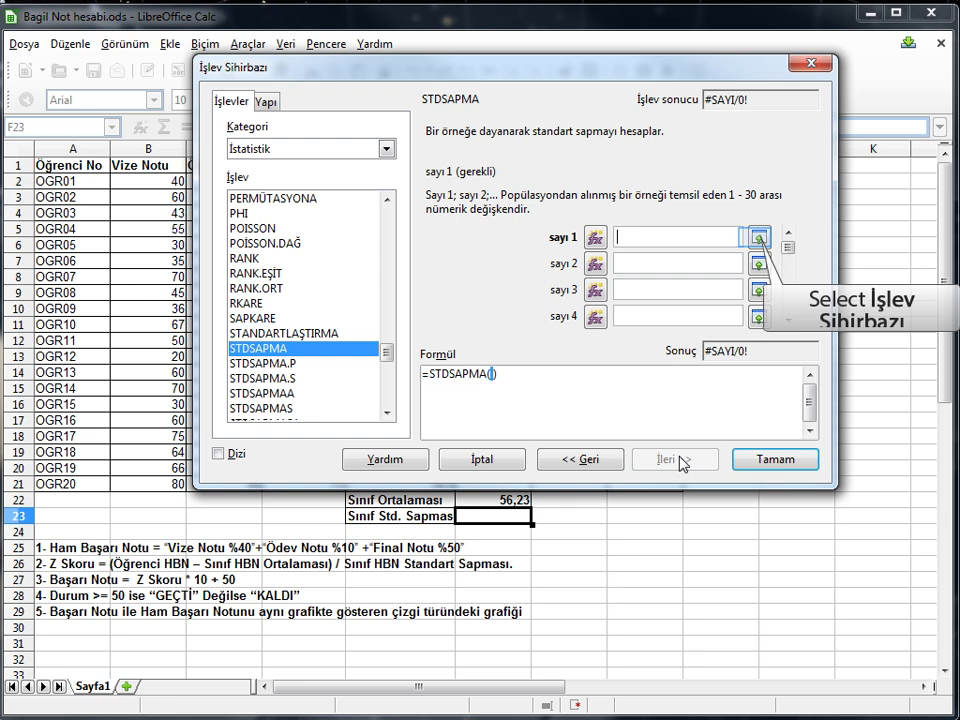
# - Set the range E2:E21 as the STDSAPMA function's first argument and insert the formula in F23
pyautogui.click(757, 240)
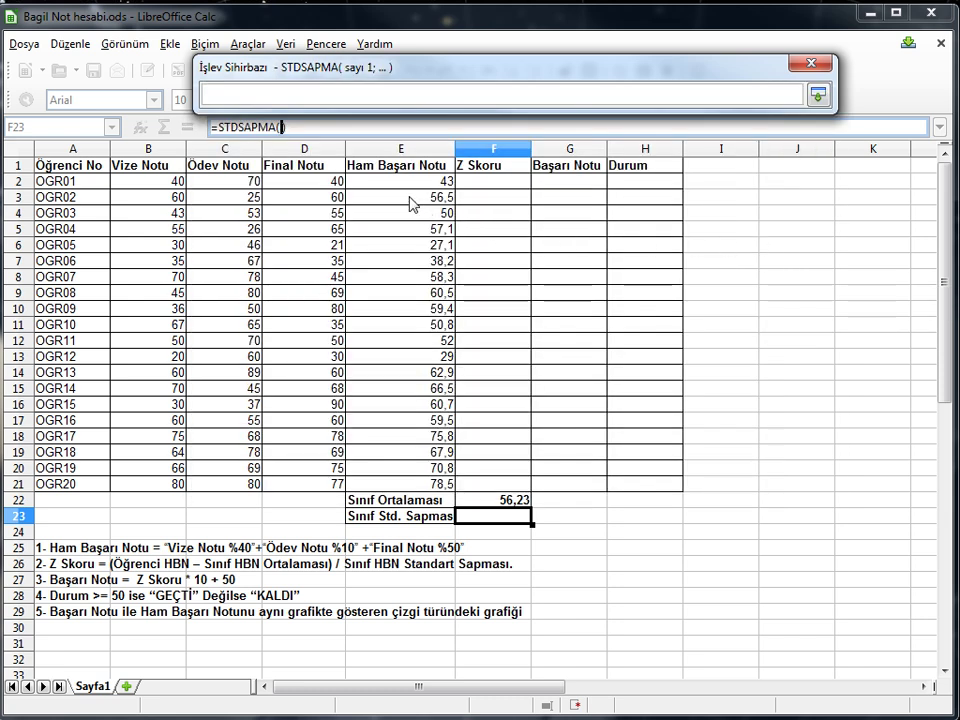
pyautogui.moveTo(404, 183); pyautogui.dragTo(400, 487)
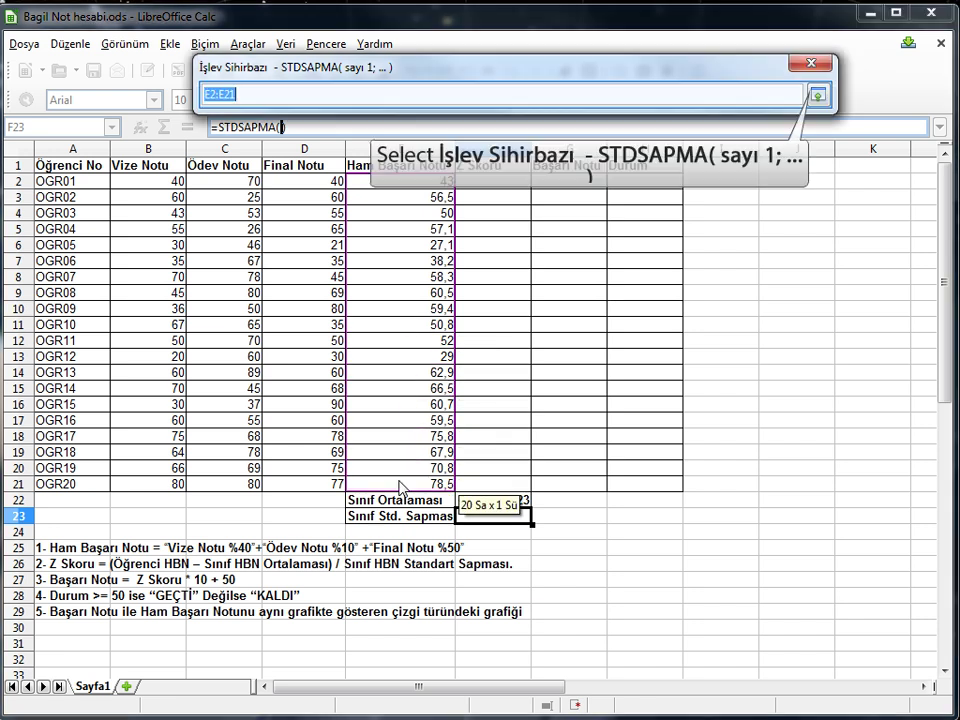
pyautogui.click(817, 96)
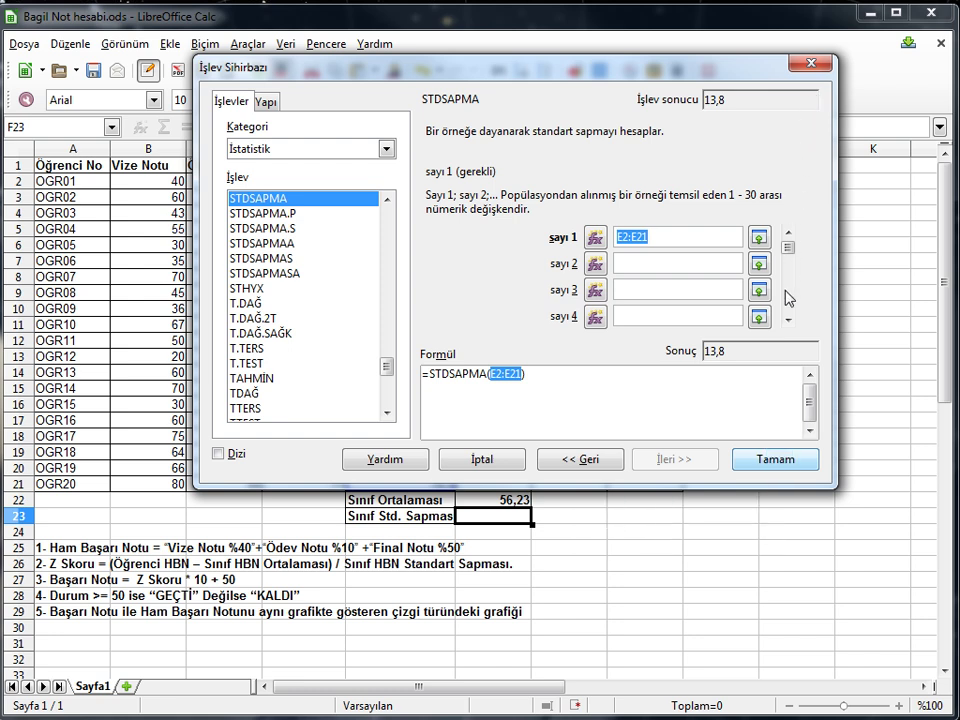
pyautogui.click(775, 460)
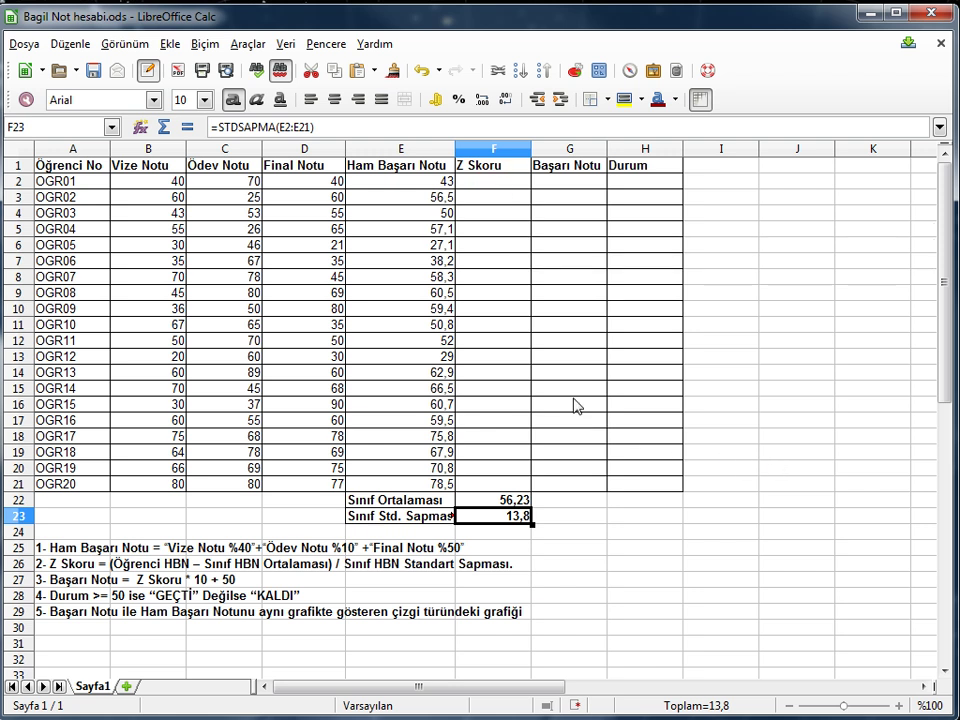
# - Enter the Z score formula =(E2-F22)/F23 in F2 for the first student
pyautogui.click(491, 184)
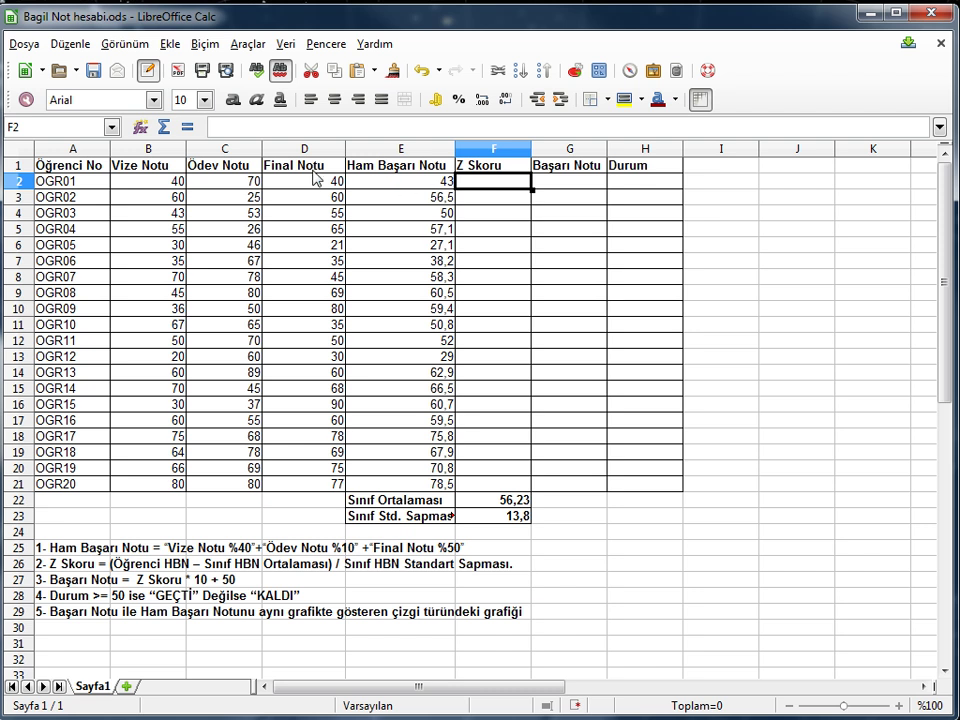
pyautogui.click(188, 127)
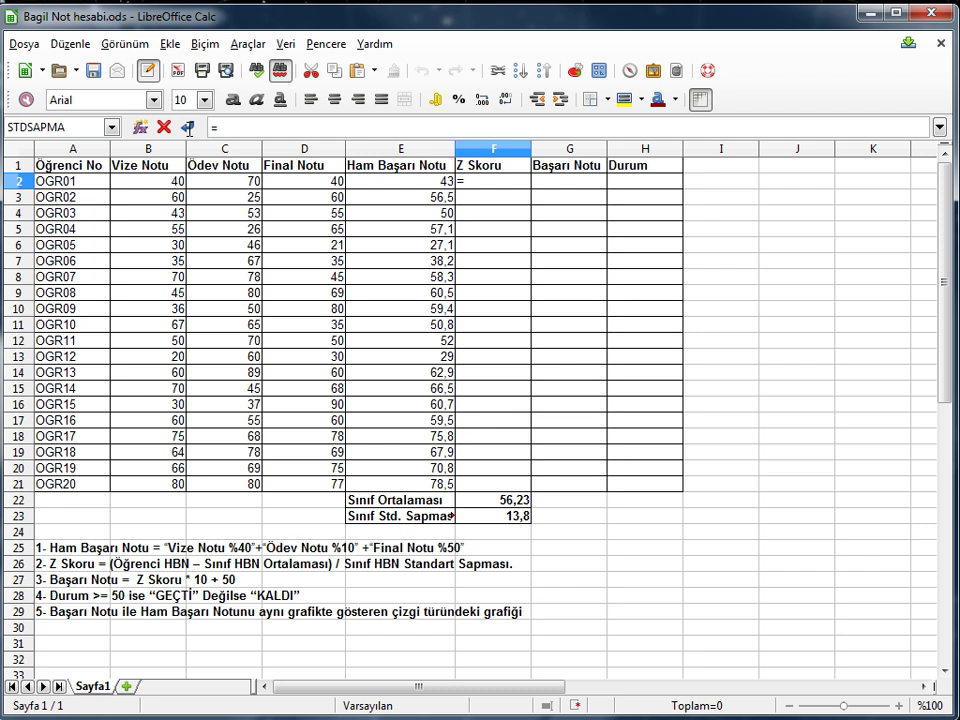
pyautogui.click(235, 127)
pyautogui.write('(')
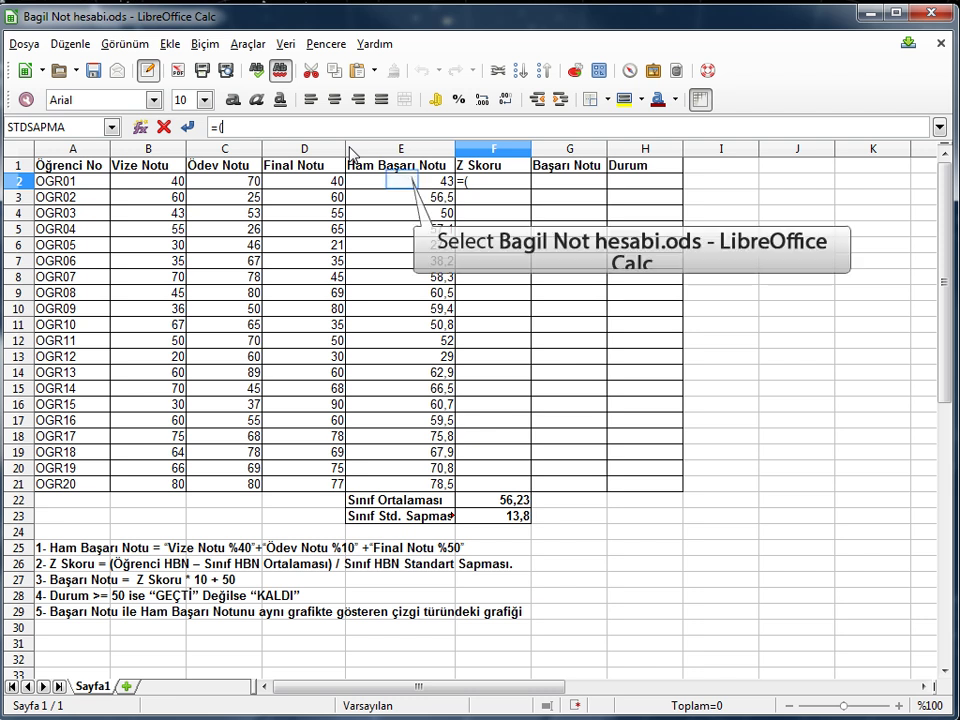
pyautogui.click(403, 186)
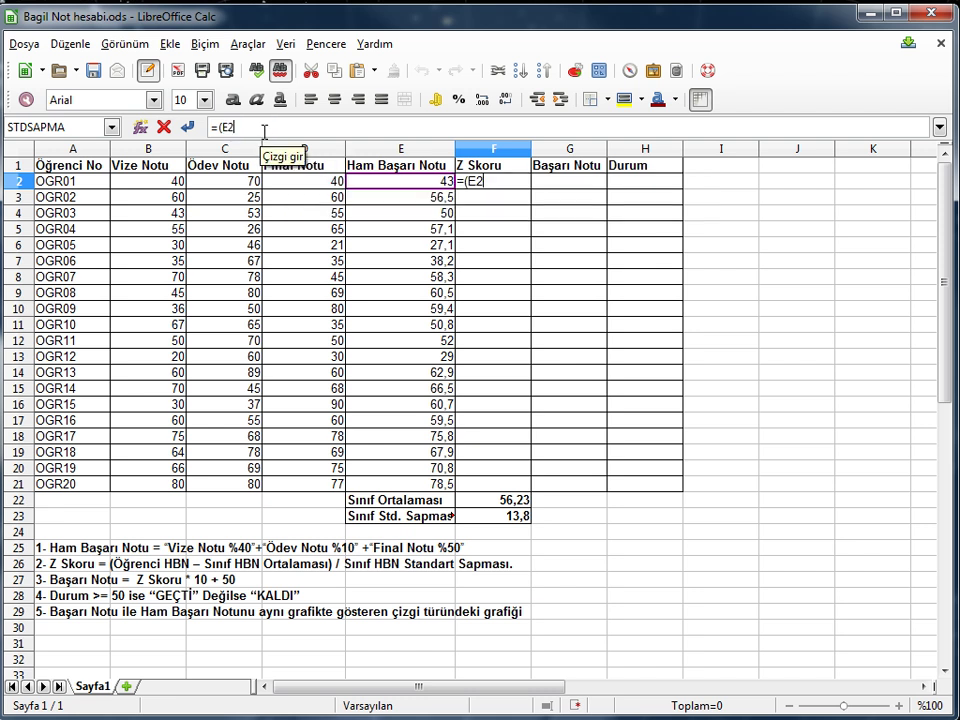
pyautogui.write('-')
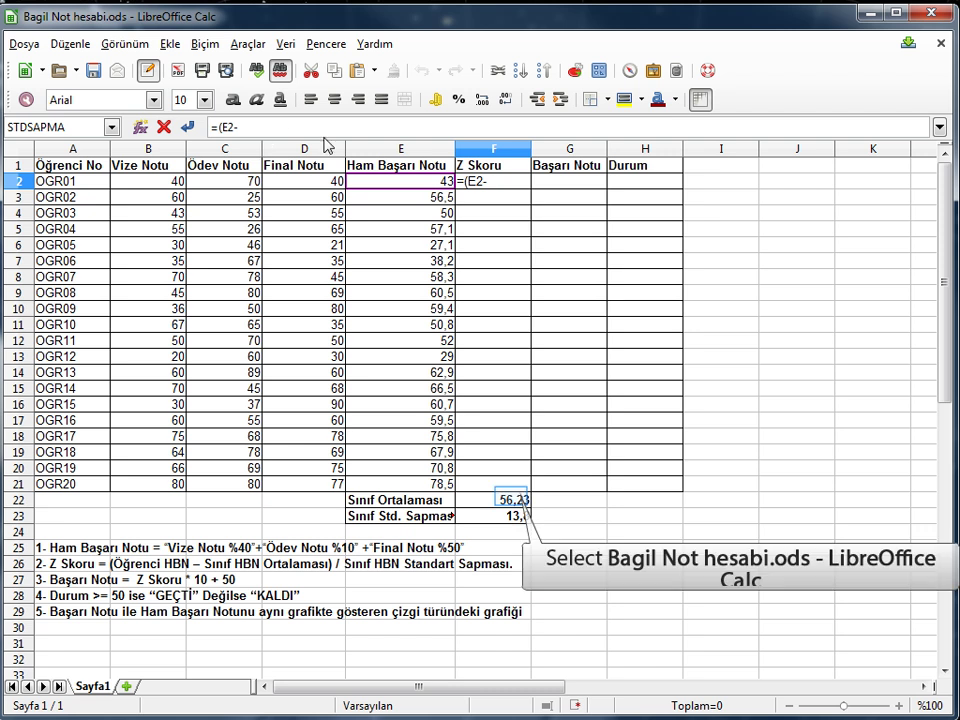
pyautogui.click(511, 500)
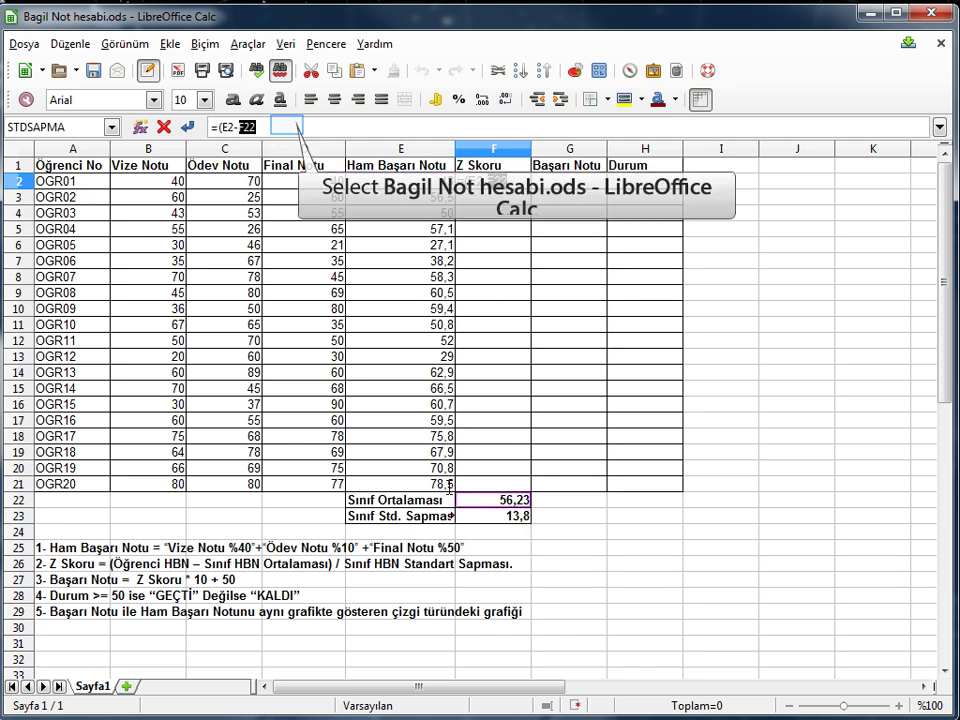
pyautogui.click(288, 126)
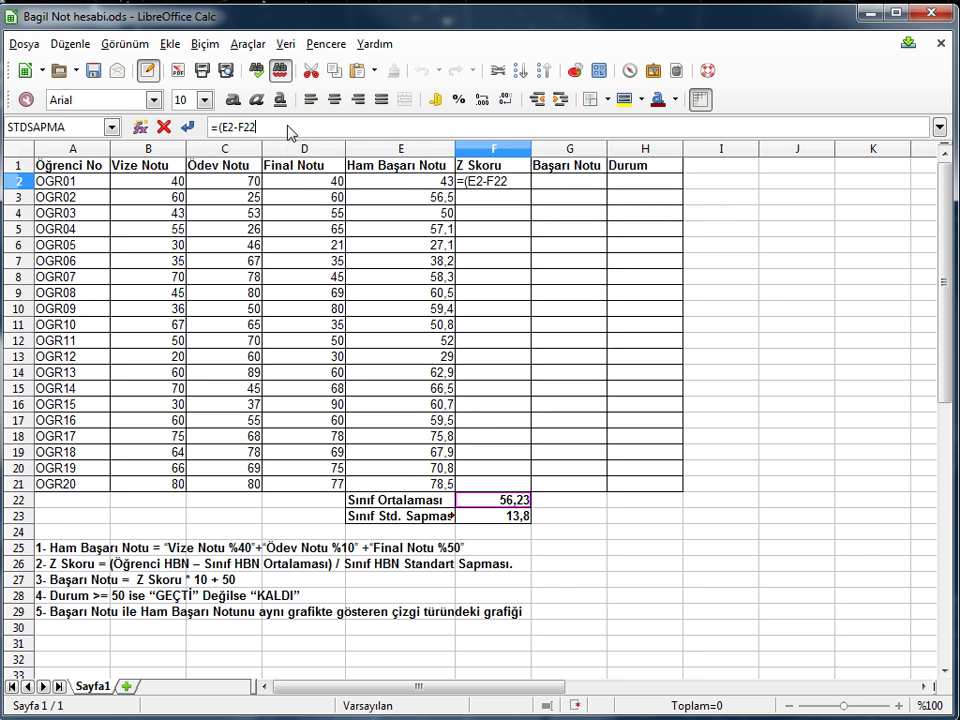
pyautogui.write(')/')
pyautogui.click(507, 518)
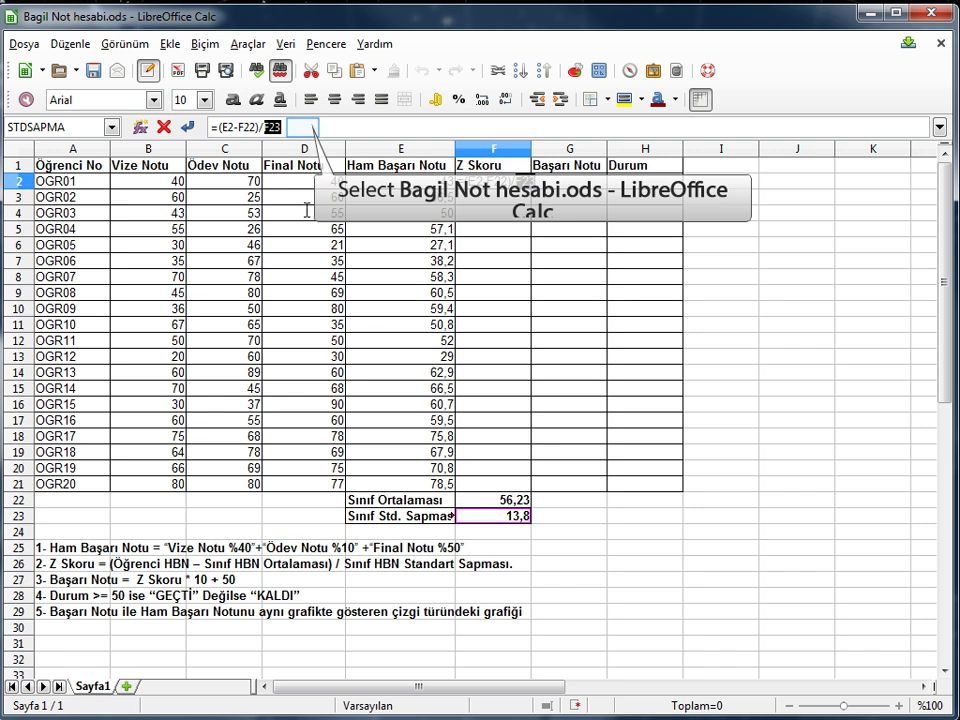
pyautogui.click(304, 128)
pyautogui.press('Return')
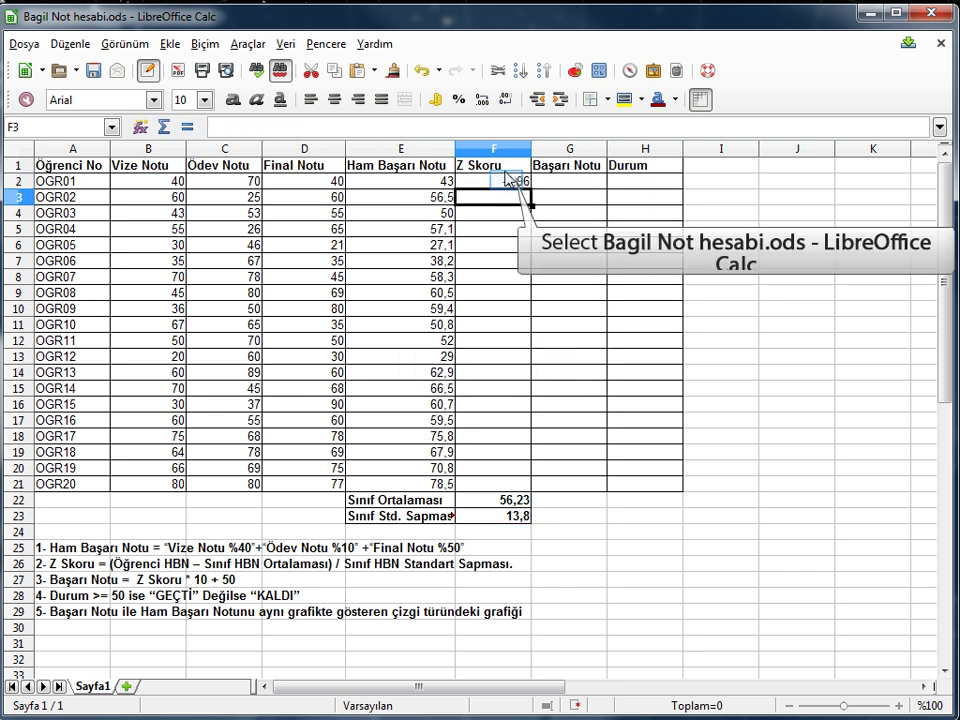
# - Try to fill the F2 formula with its relative references down through F20 and inspect the copied formulas in several rows
pyautogui.click(510, 183)
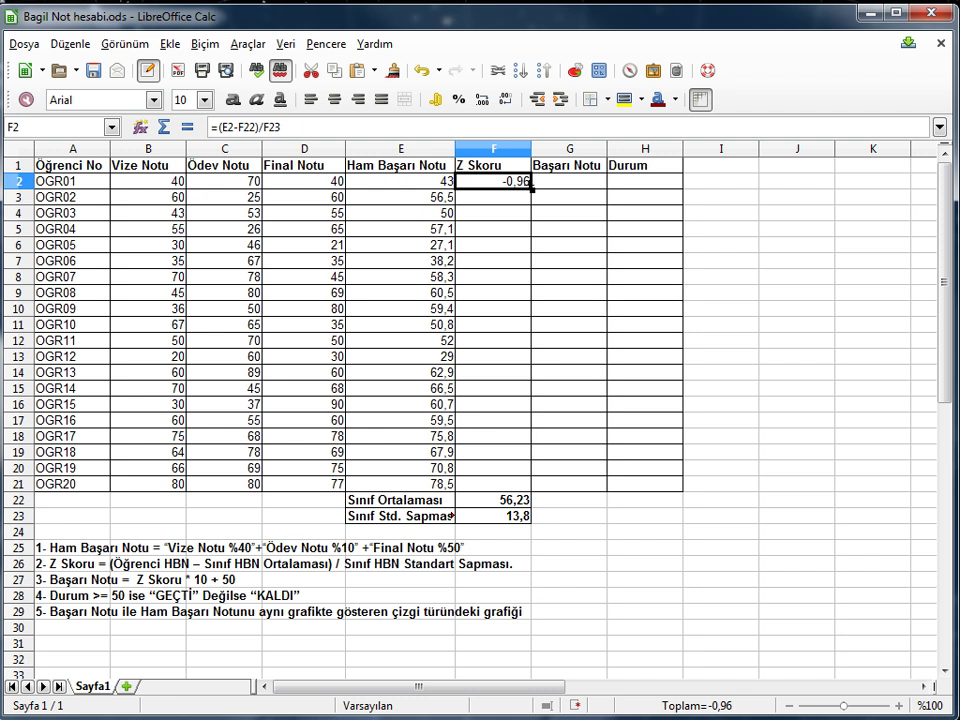
pyautogui.moveTo(531, 186); pyautogui.dragTo(535, 492)
pyautogui.click(507, 200)
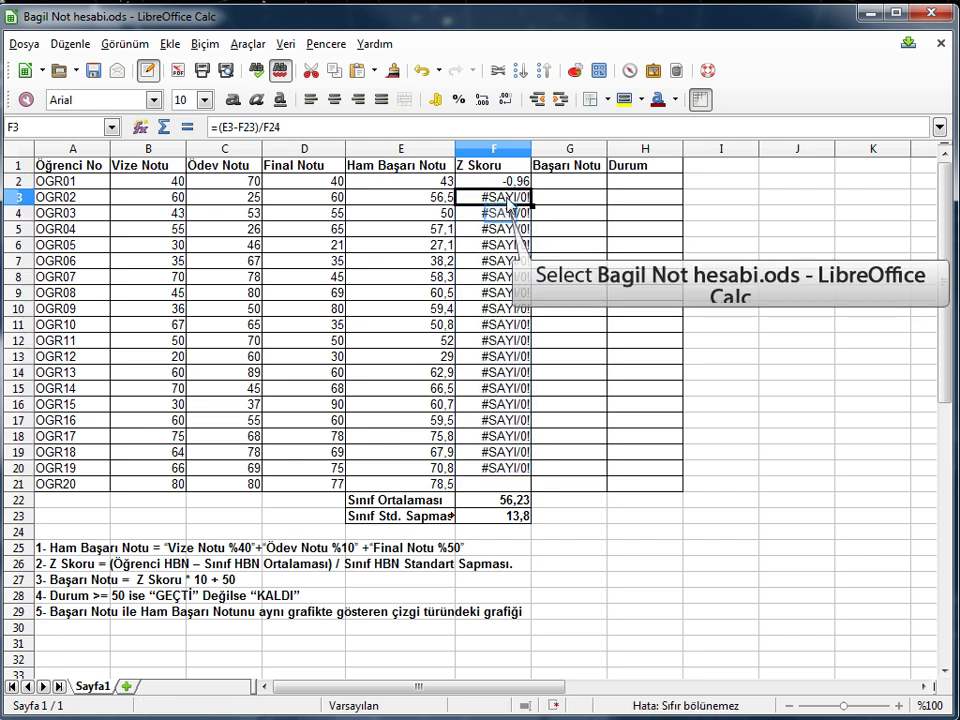
pyautogui.click(505, 213)
pyautogui.click(505, 277)
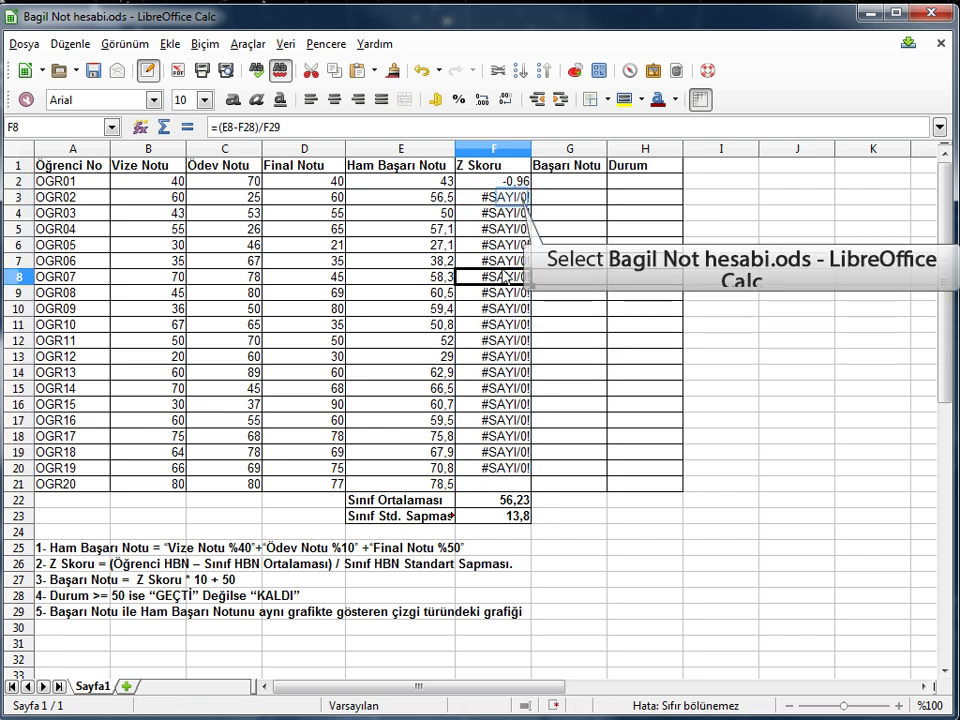
pyautogui.click(510, 199)
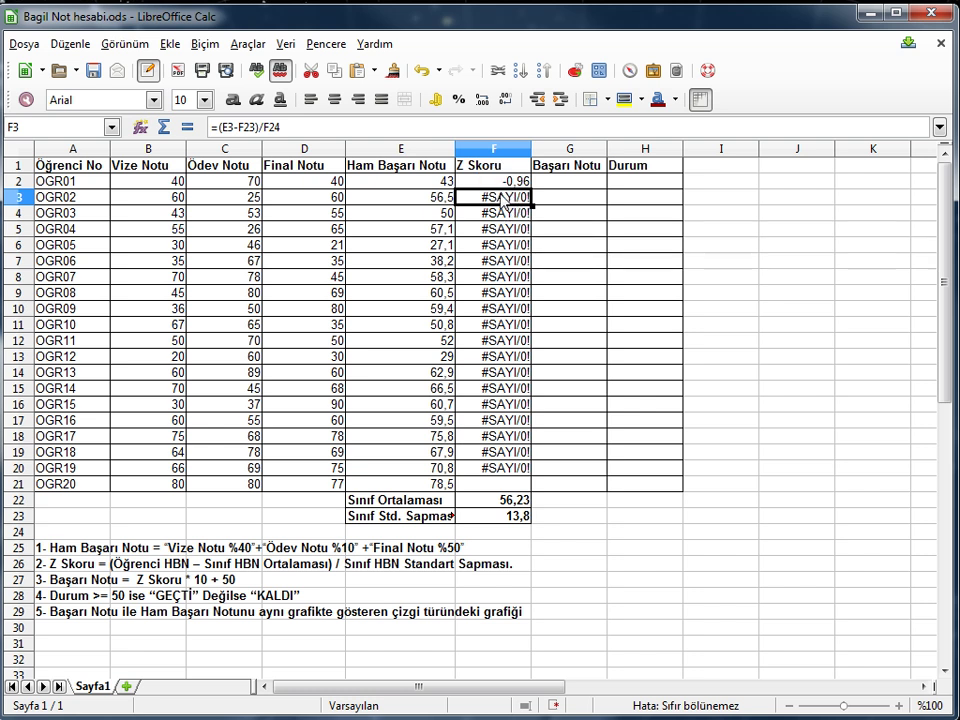
# - Make the average and standard deviation references in F2 absolute, so the formula reads =(E2-$F$22)/$F$23
pyautogui.click(495, 180)
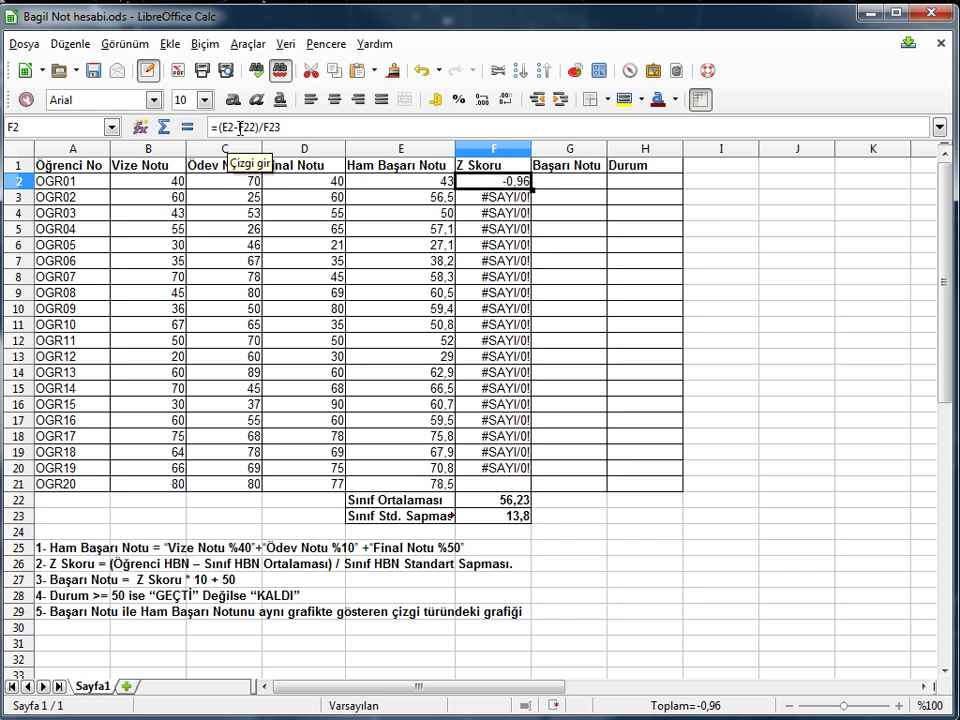
pyautogui.doubleClick(240, 127)
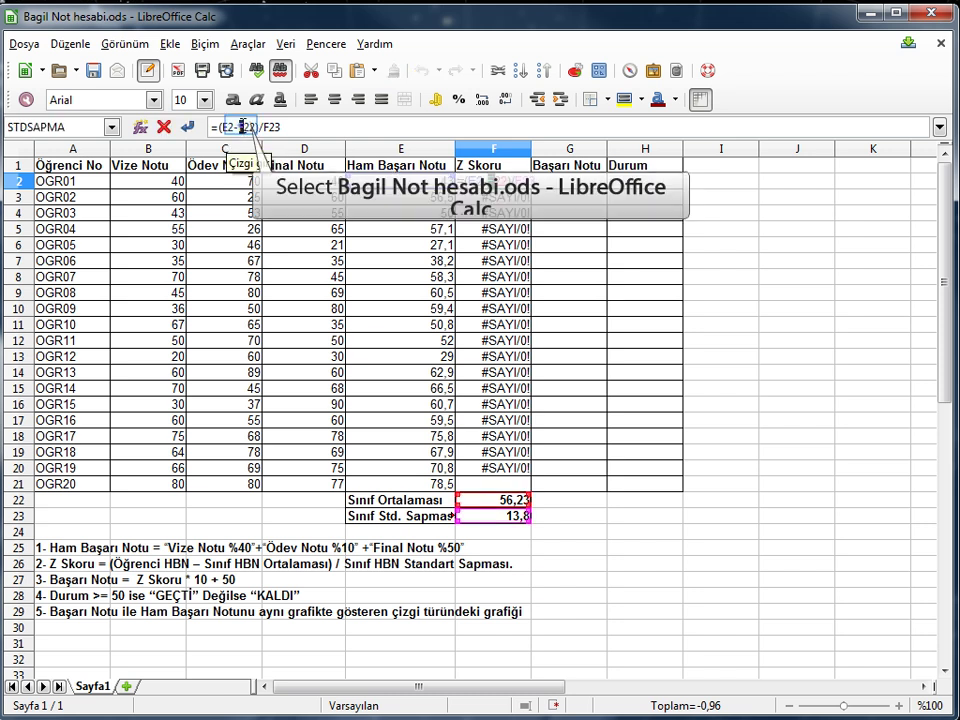
pyautogui.hotkey('ctrl', 'alt', '4')
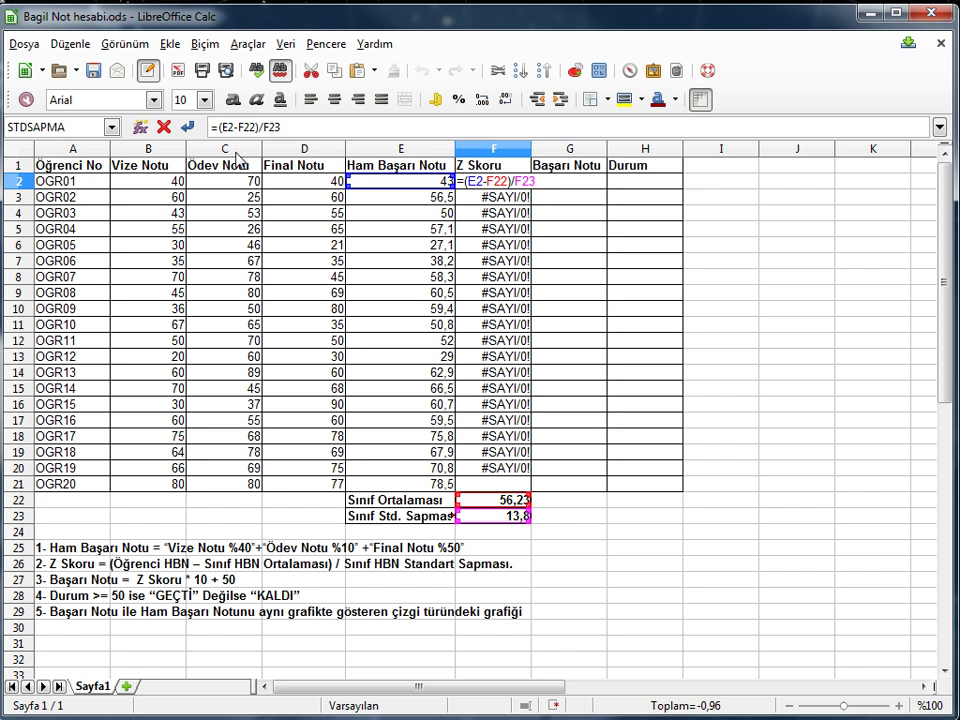
pyautogui.write('$')
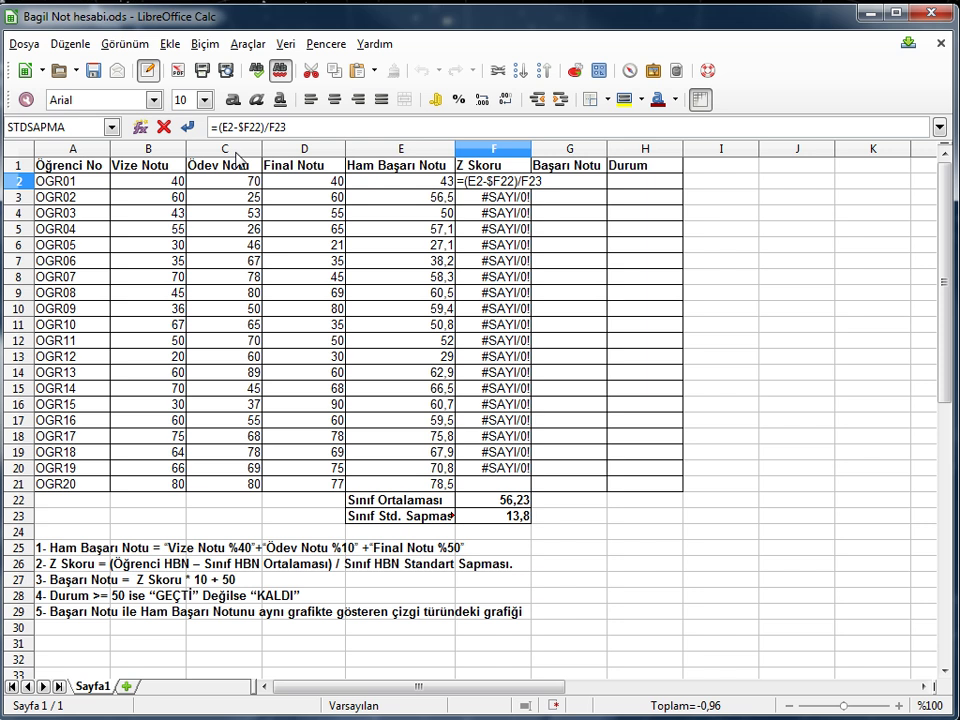
pyautogui.hotkey('ctrl', 'alt', '4')
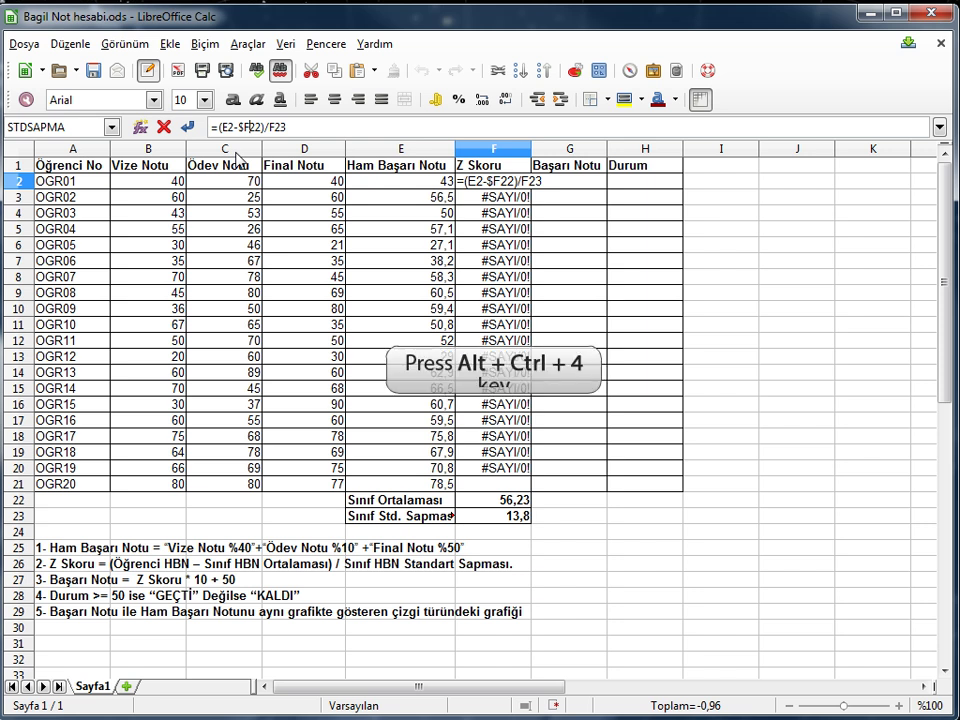
pyautogui.write('$')
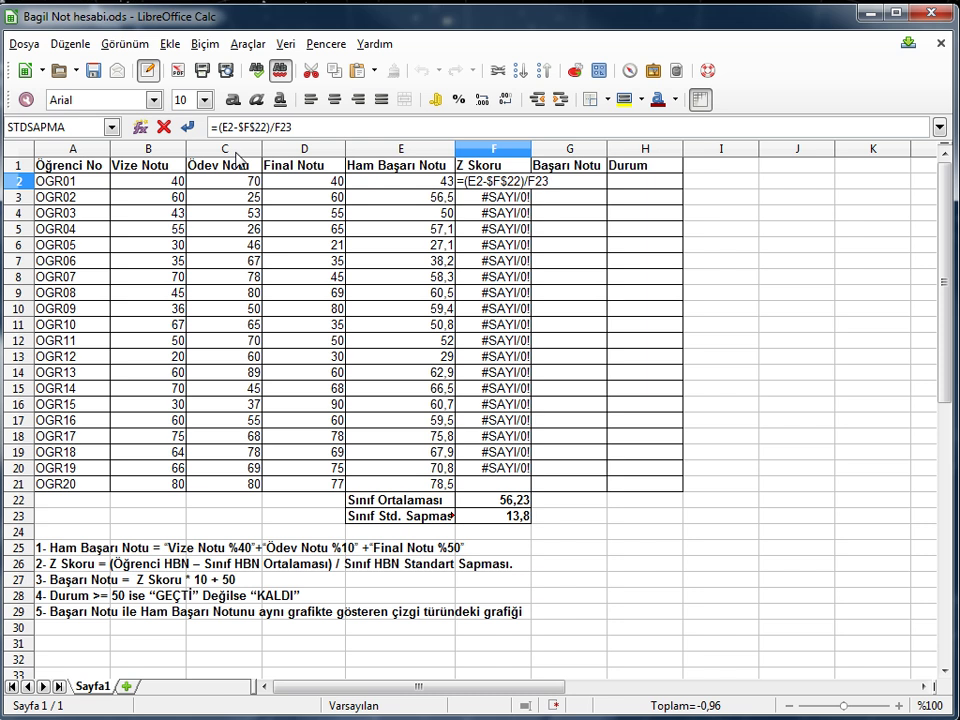
pyautogui.hotkey('ctrl', 'alt', '4')
pyautogui.write('$F')
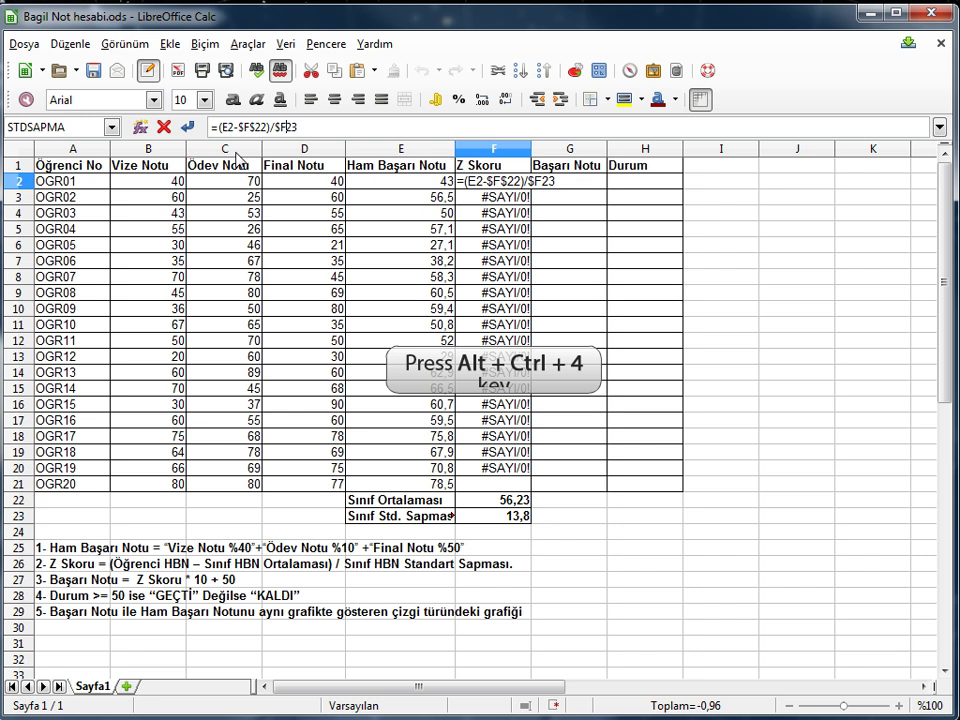
pyautogui.write('$')
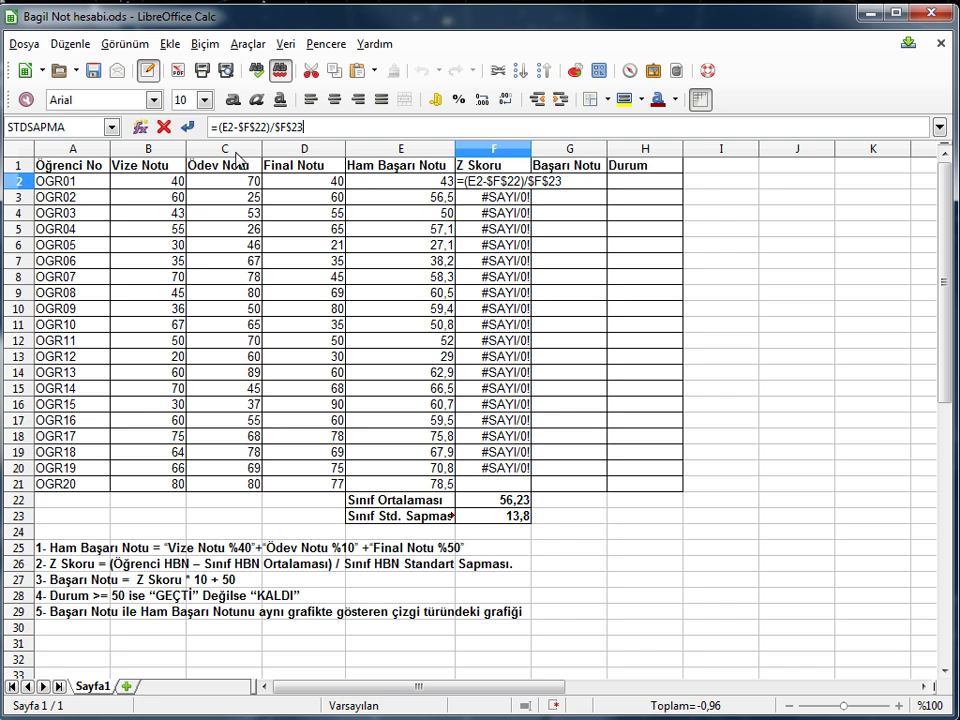
pyautogui.press('Return')
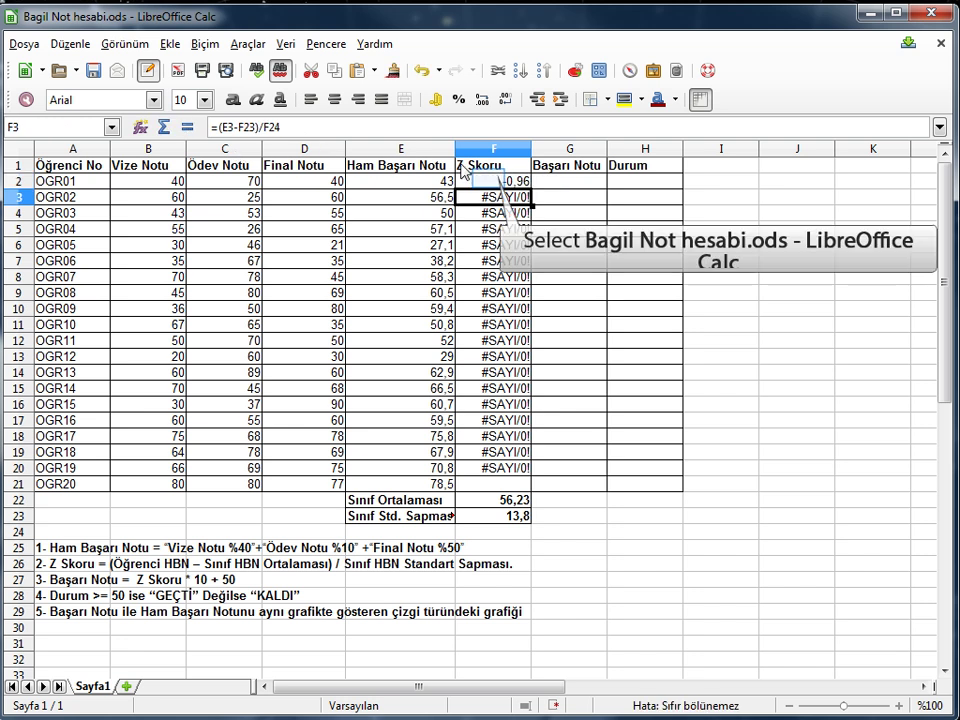
# - Fill the corrected F2 formula down through F21 and check the copied formulas from F2 to F9
pyautogui.click(490, 180)
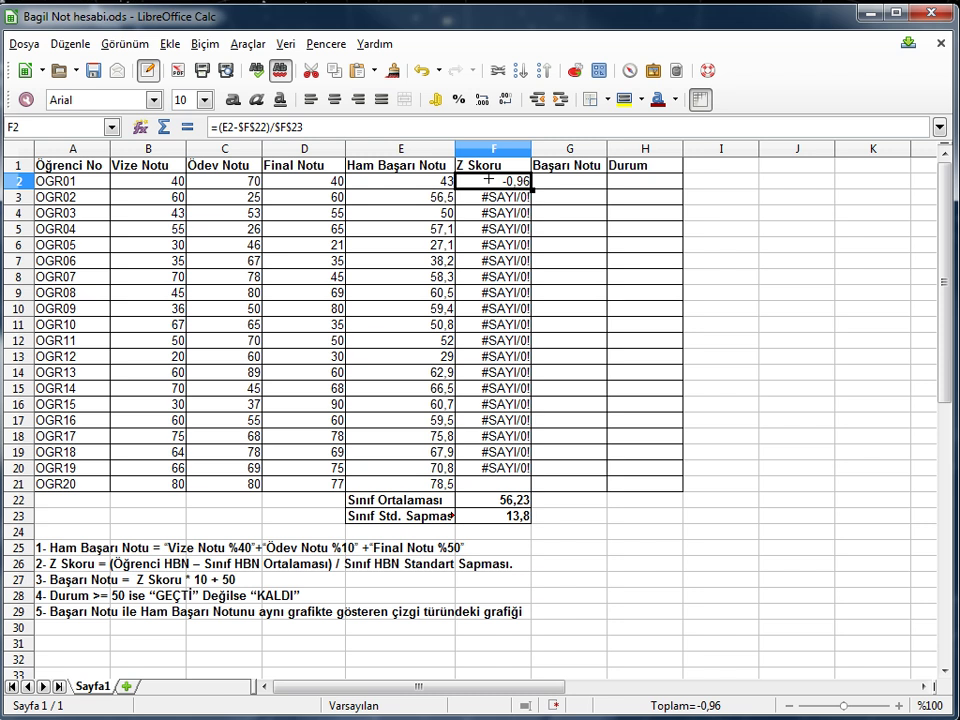
pyautogui.moveTo(530, 188); pyautogui.dragTo(522, 486)
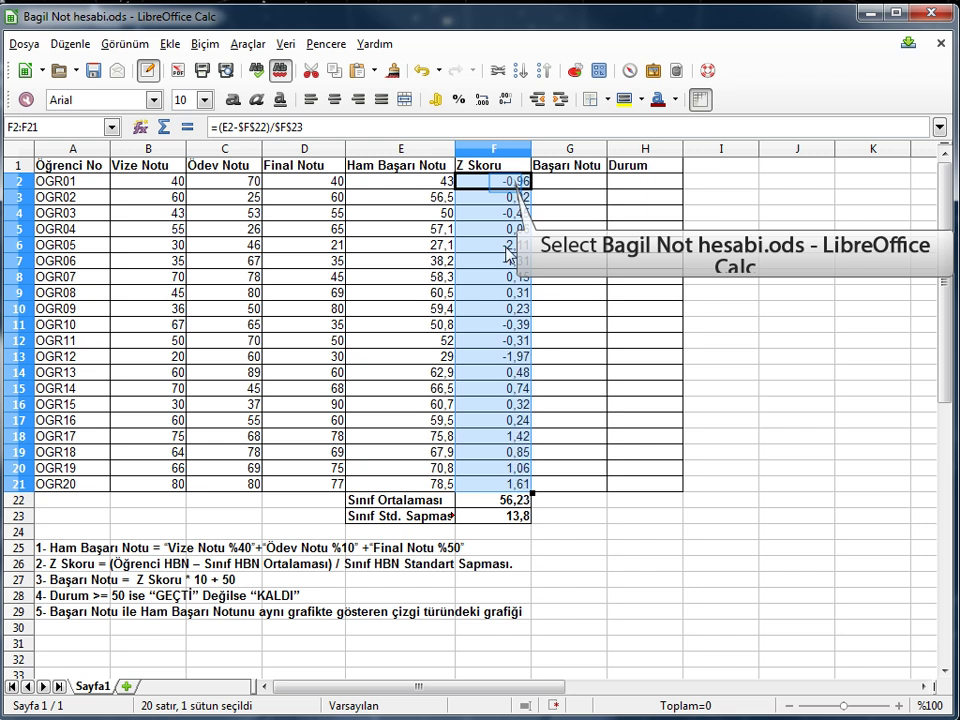
pyautogui.click(498, 184)
pyautogui.click(496, 198)
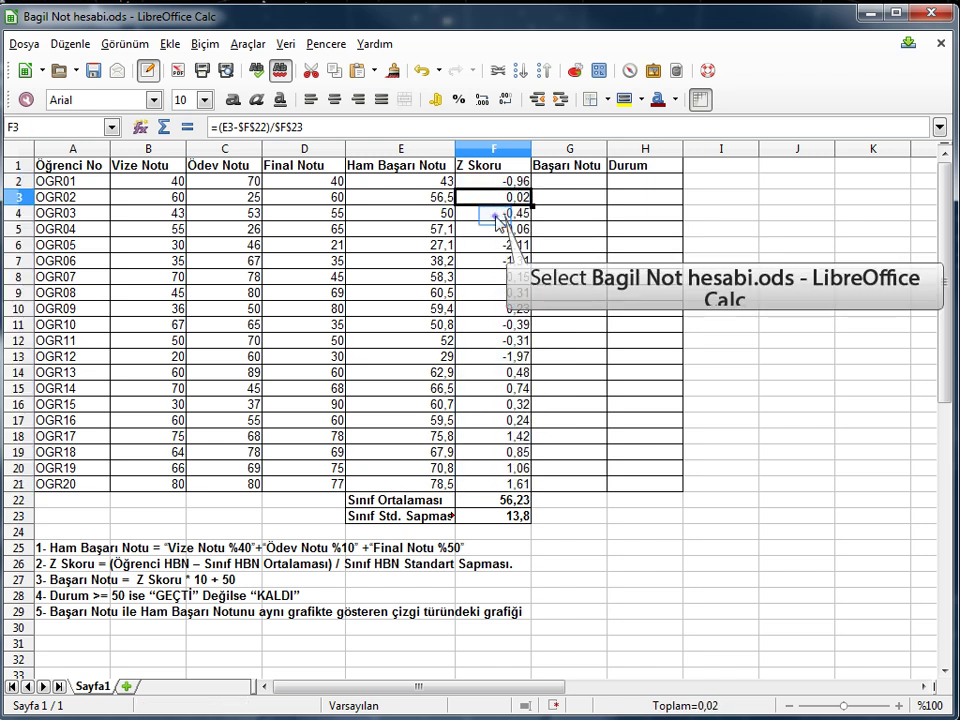
pyautogui.click(496, 215)
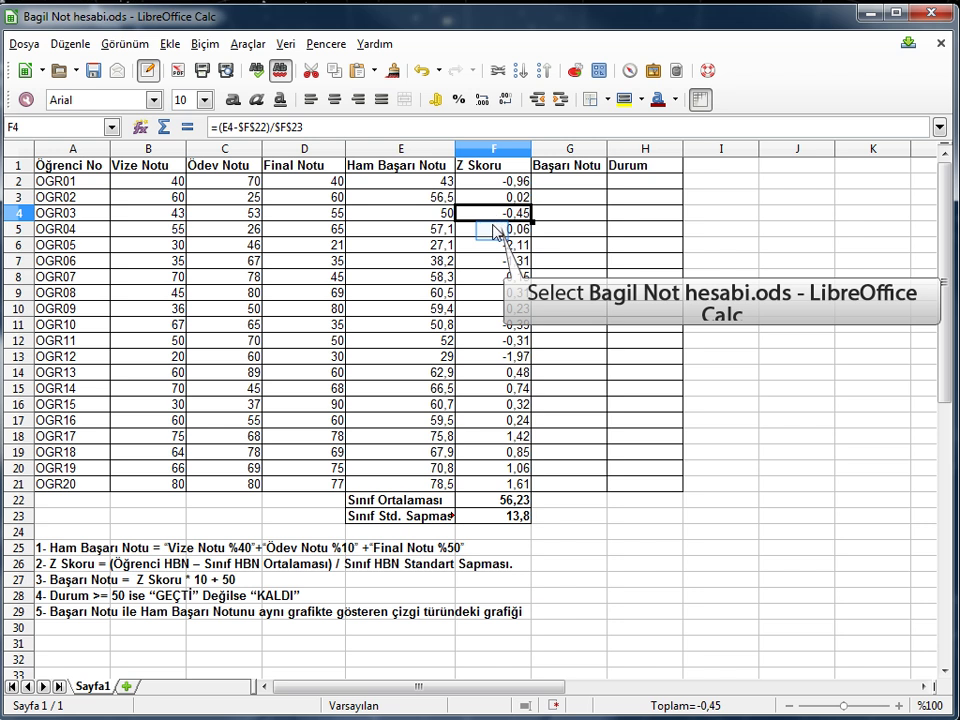
pyautogui.click(495, 236)
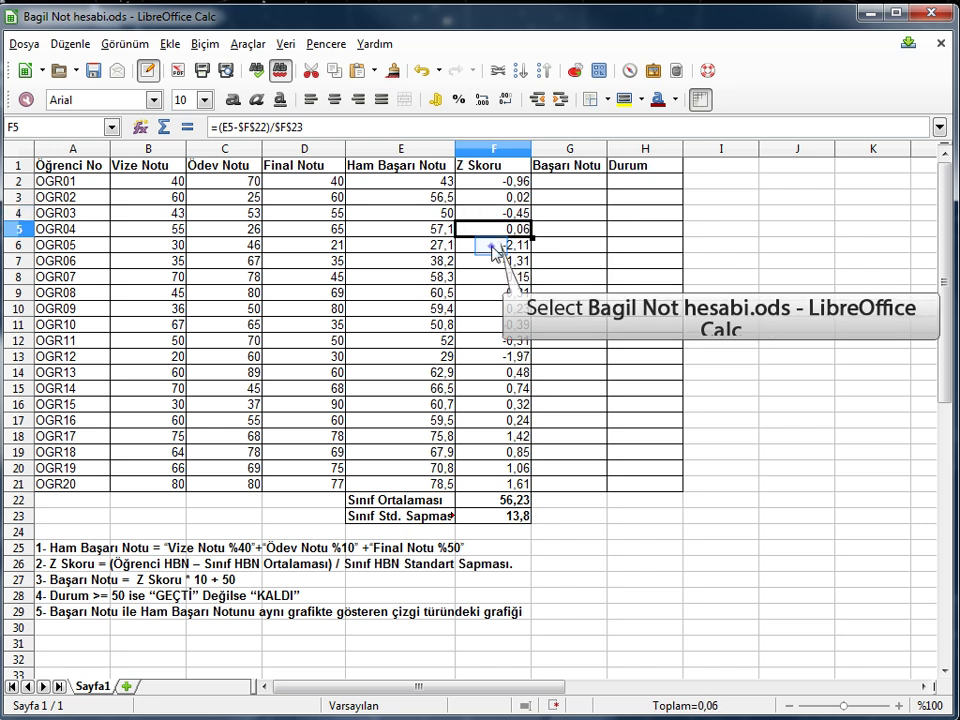
pyautogui.click(494, 246)
pyautogui.click(494, 262)
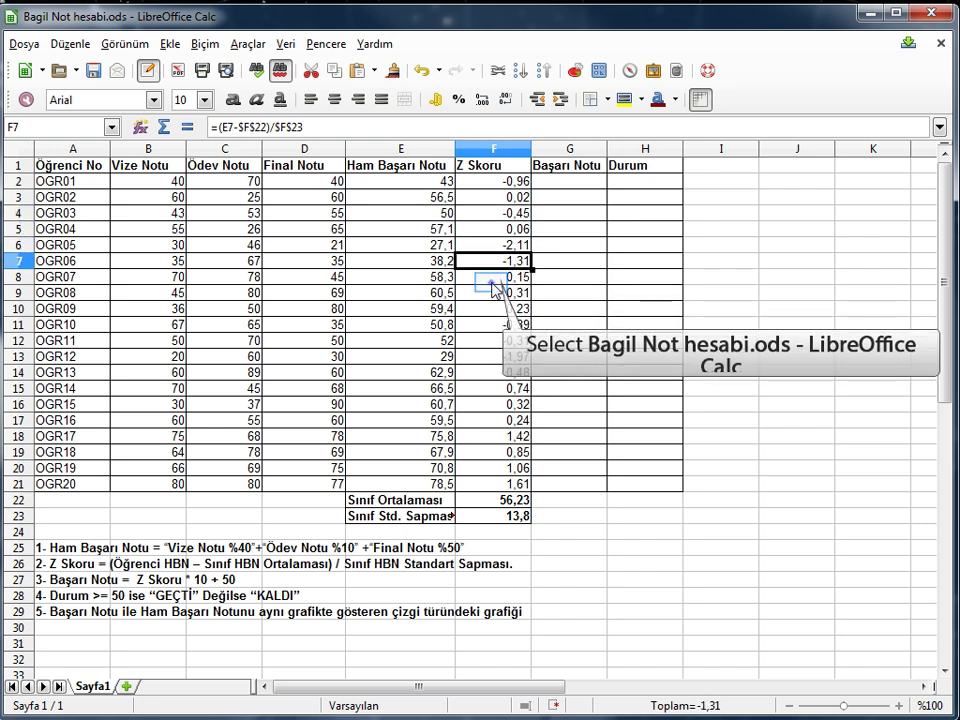
pyautogui.click(494, 277)
pyautogui.click(494, 293)
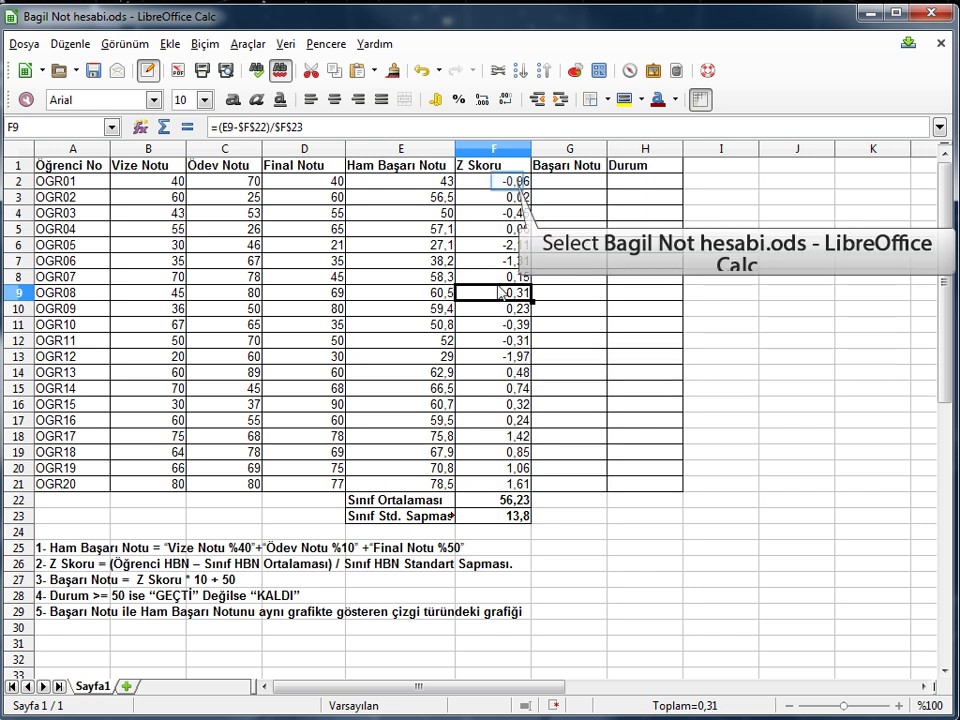
pyautogui.click(510, 186)
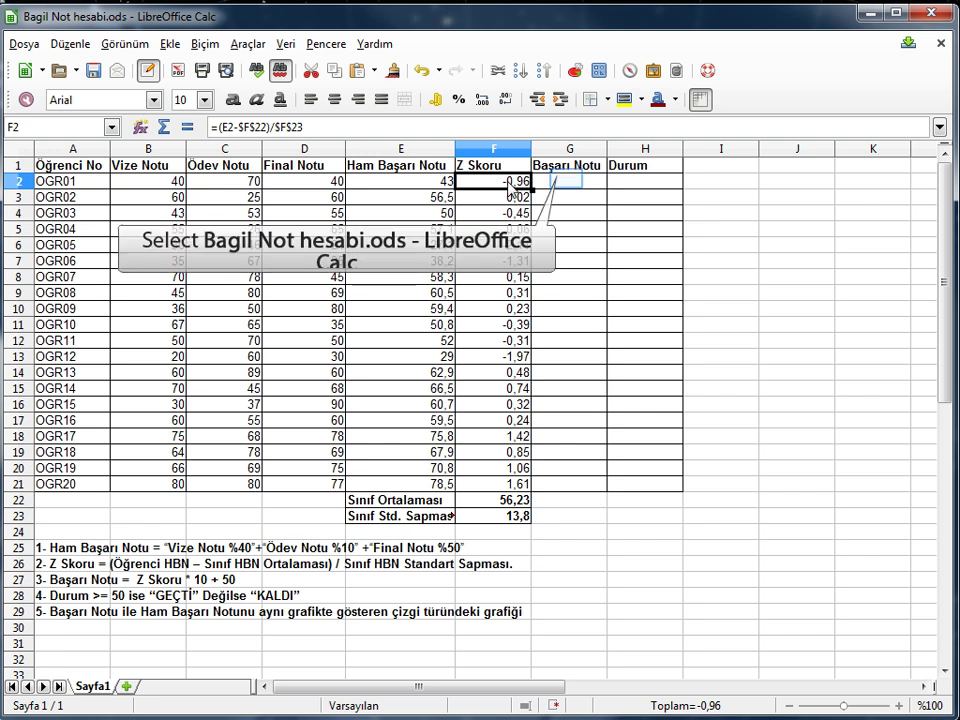
# - Enter the success grade formula =F2*10+50 in G2 for the first student
pyautogui.click(569, 186)
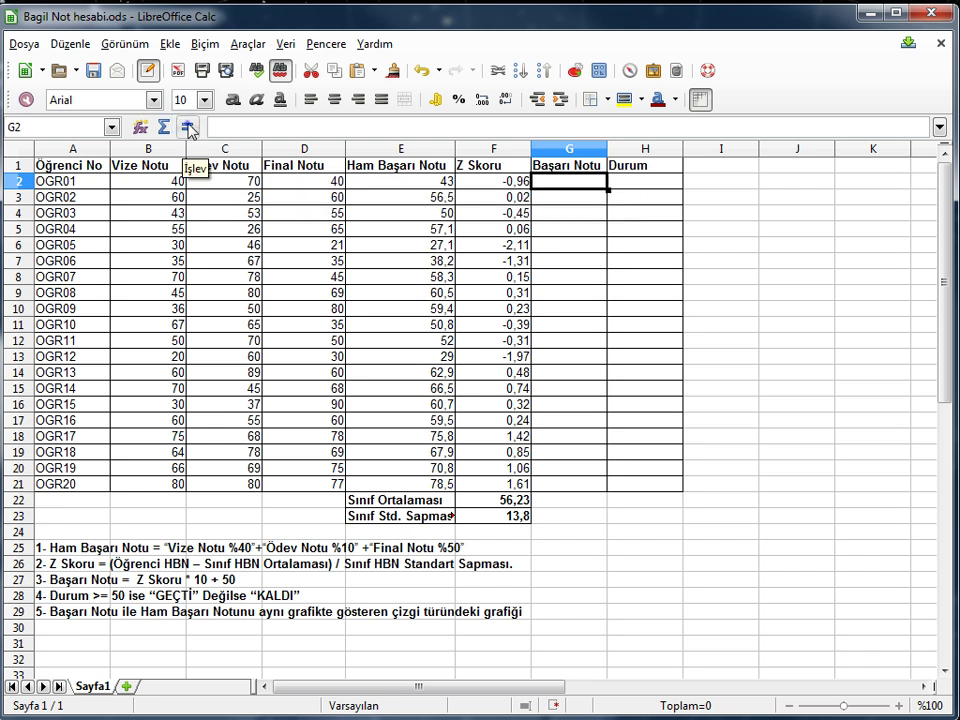
pyautogui.click(187, 127)
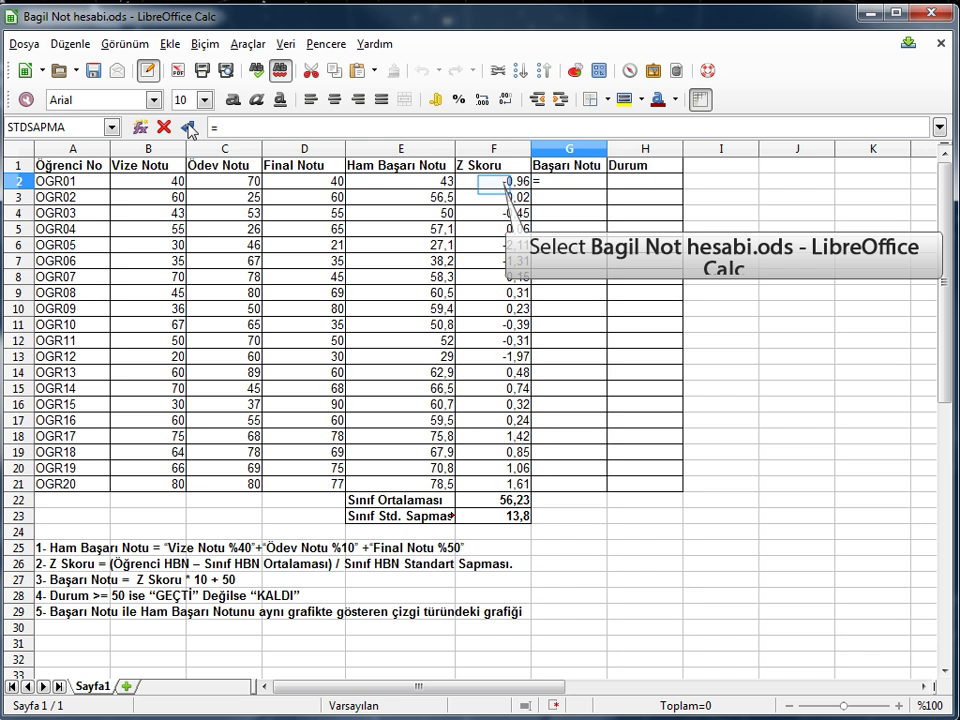
pyautogui.click(495, 184)
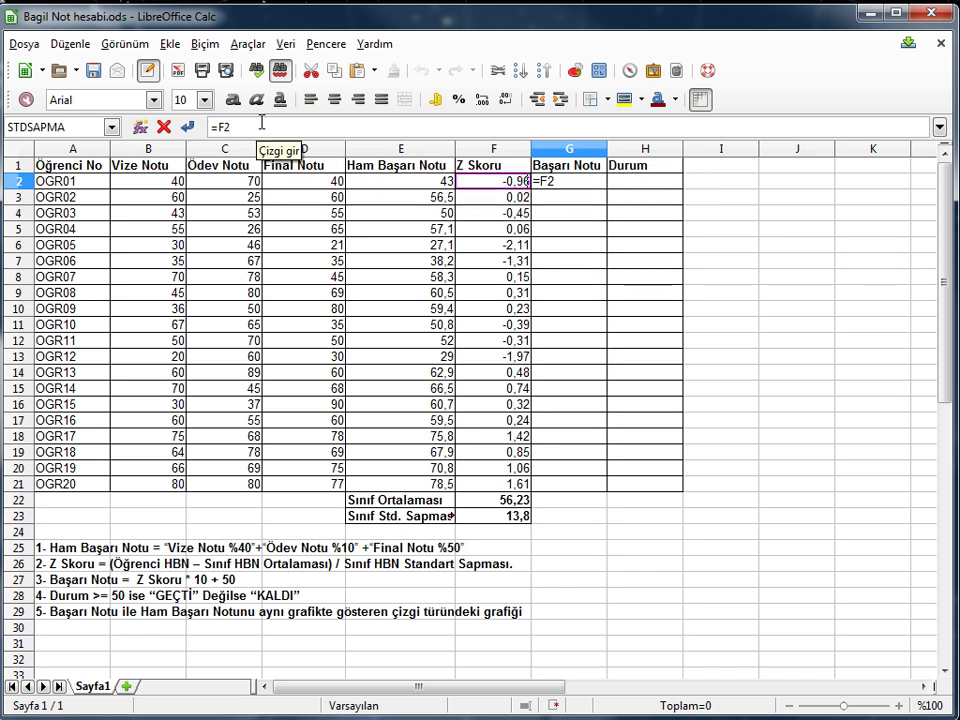
pyautogui.write('*')
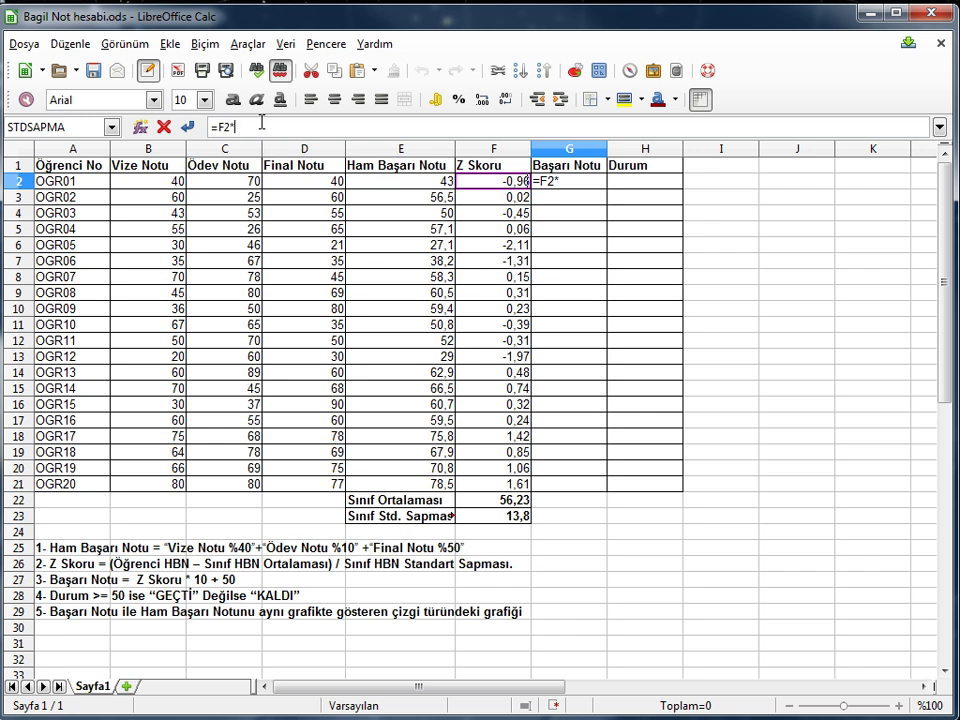
pyautogui.write('10+50')
pyautogui.press('Return')
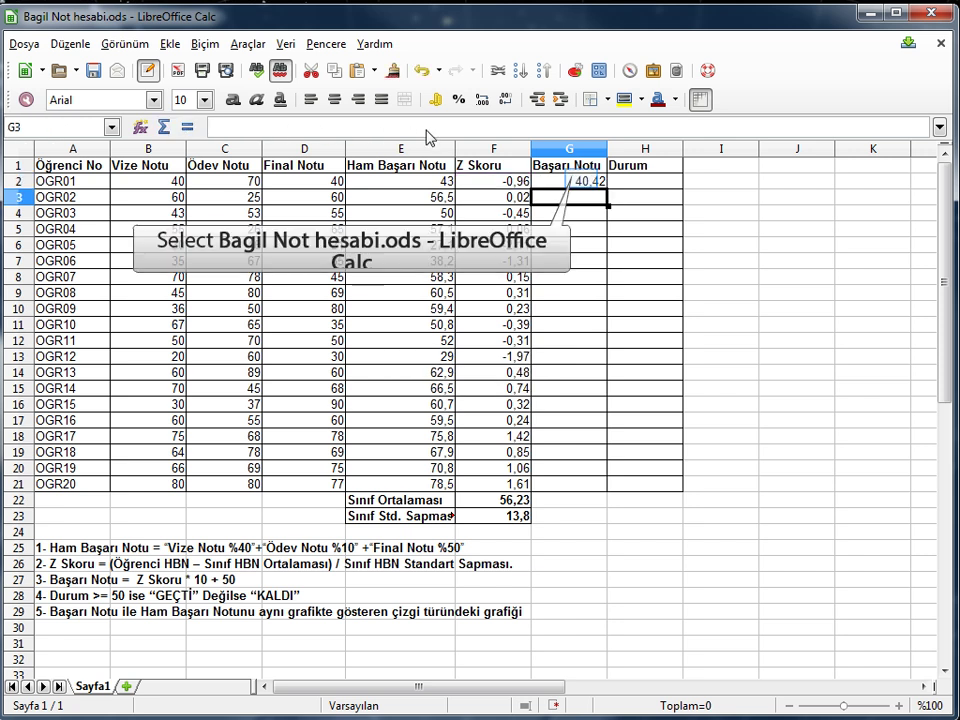
# - Fill the success grade formula from G2 down through G21
pyautogui.click(582, 182)
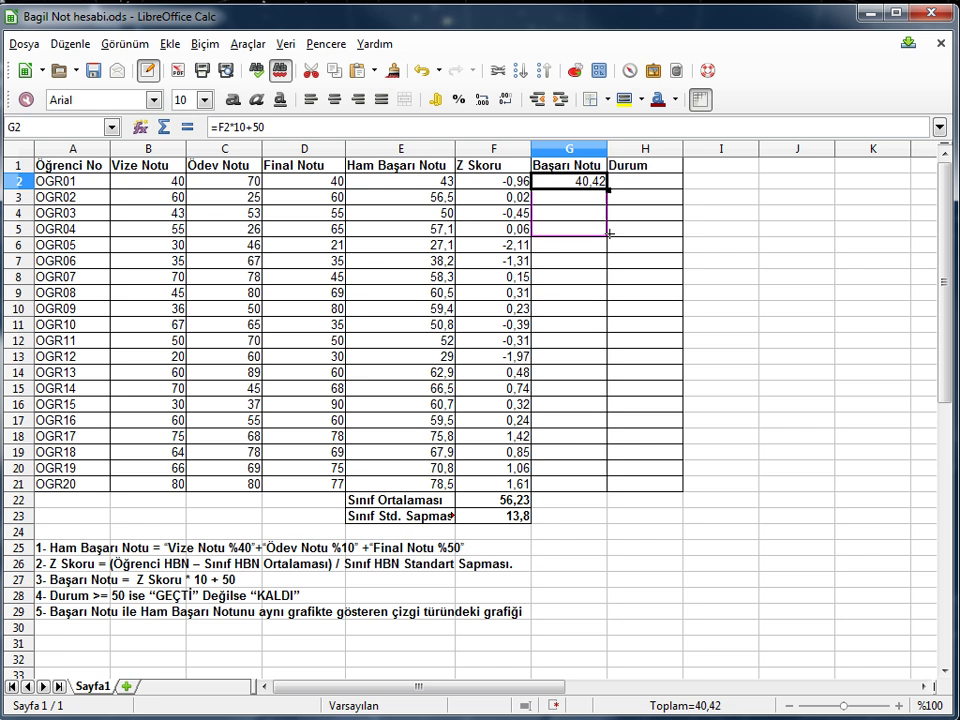
pyautogui.moveTo(608, 189); pyautogui.dragTo(614, 493)
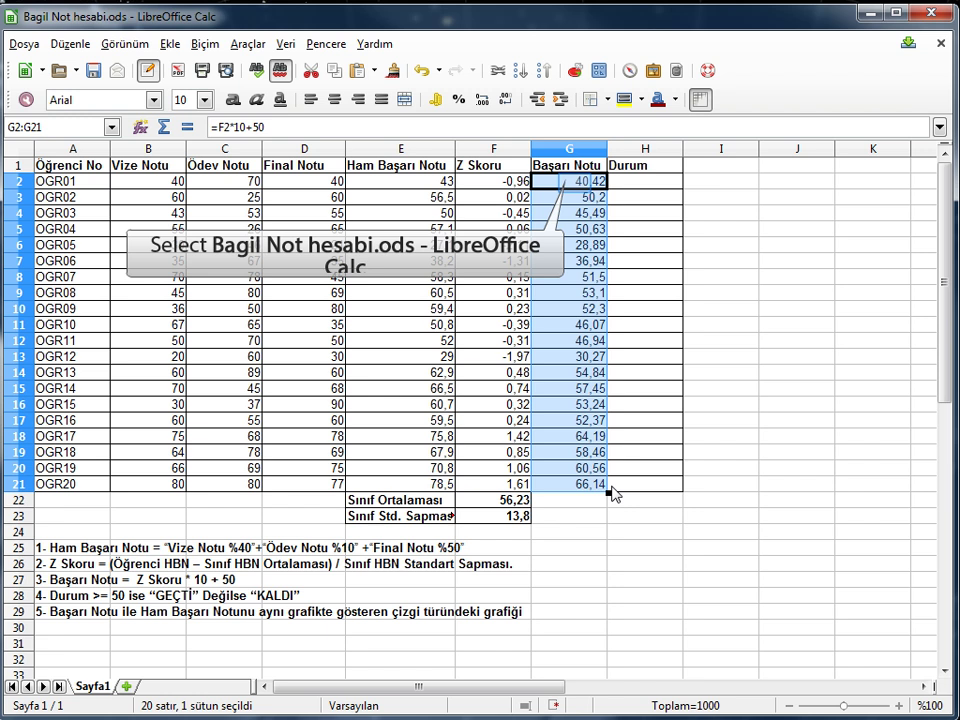
pyautogui.click(578, 190)
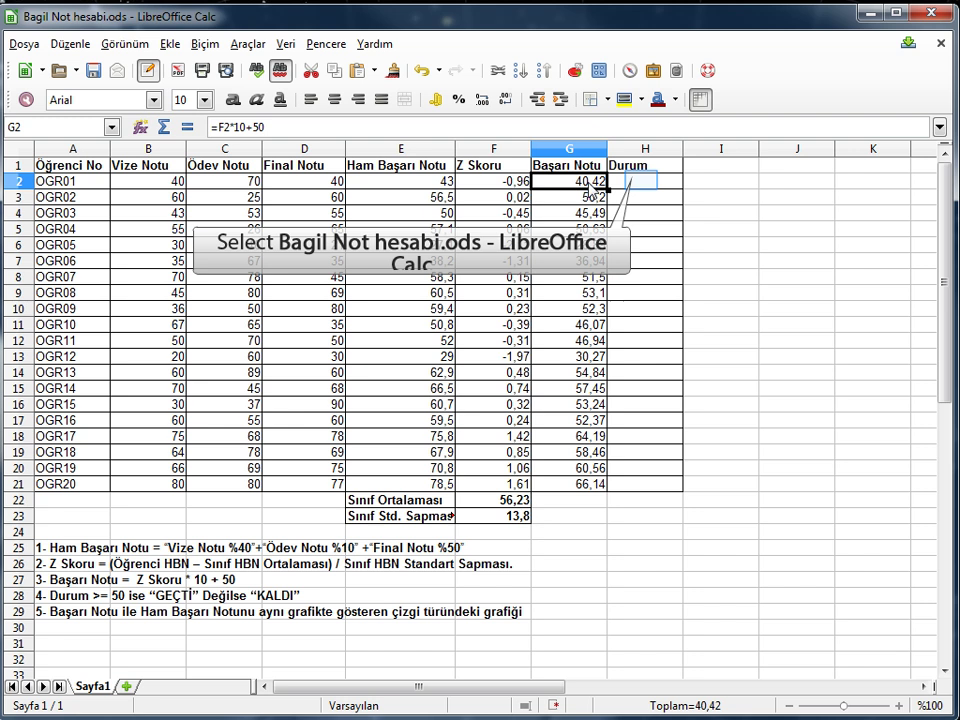
# - Insert the EĞER function from the Mantıksal category of the Function Wizard into H2, the first Durum cell
pyautogui.click(643, 184)
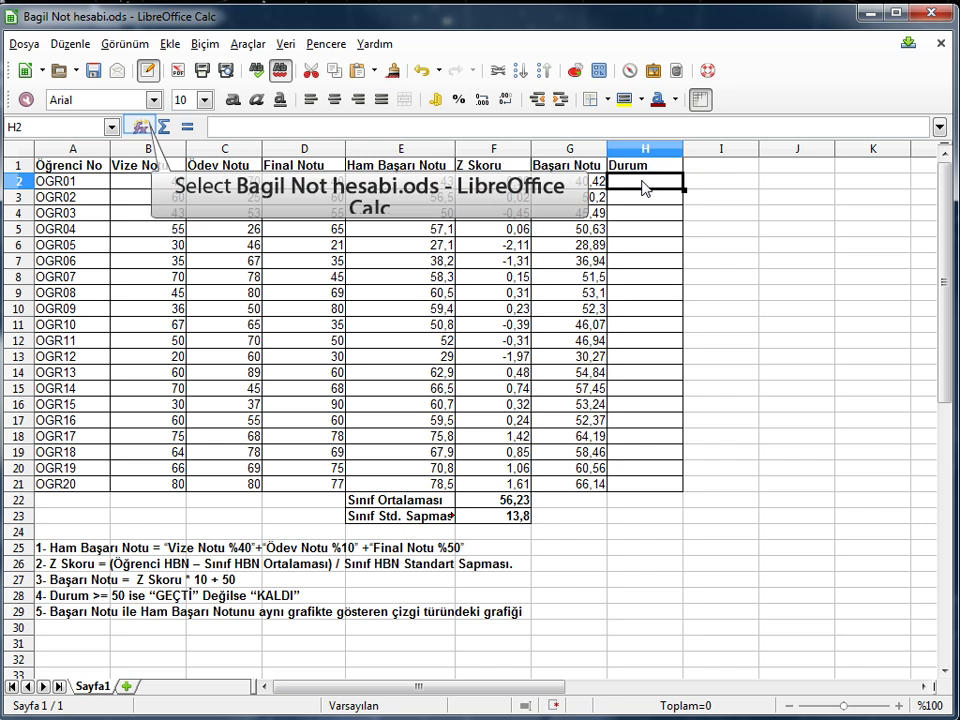
pyautogui.click(141, 131)
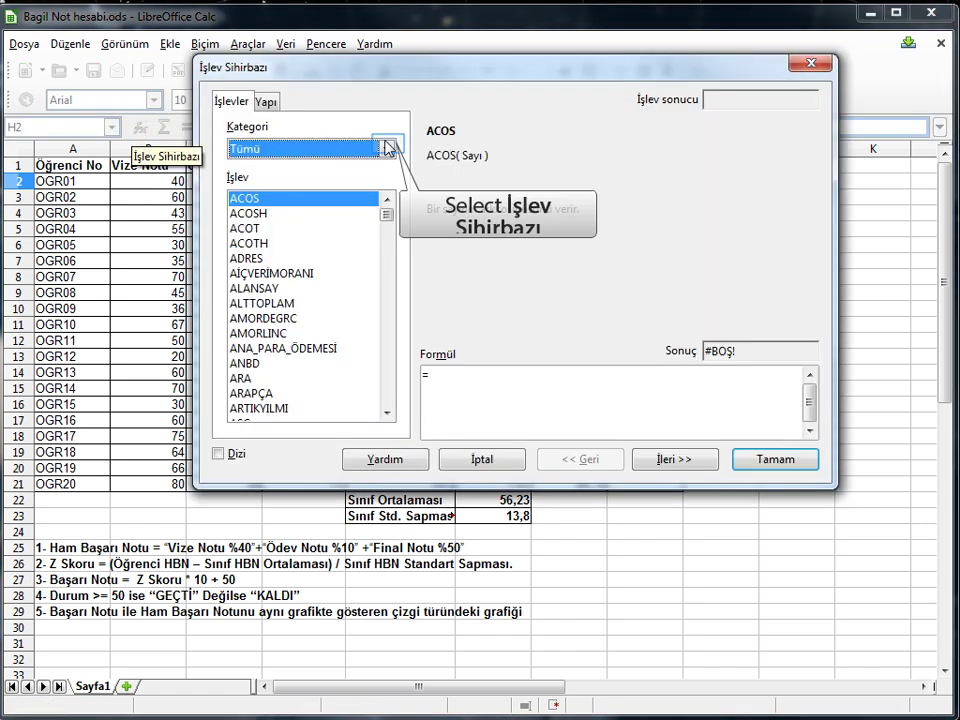
pyautogui.click(386, 148)
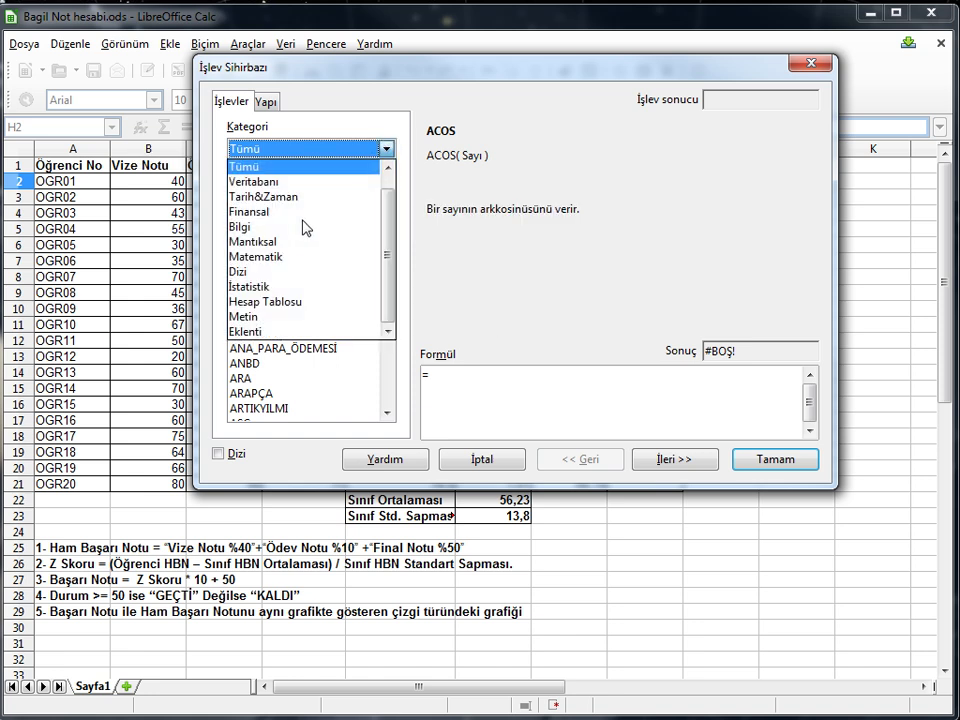
pyautogui.click(304, 243)
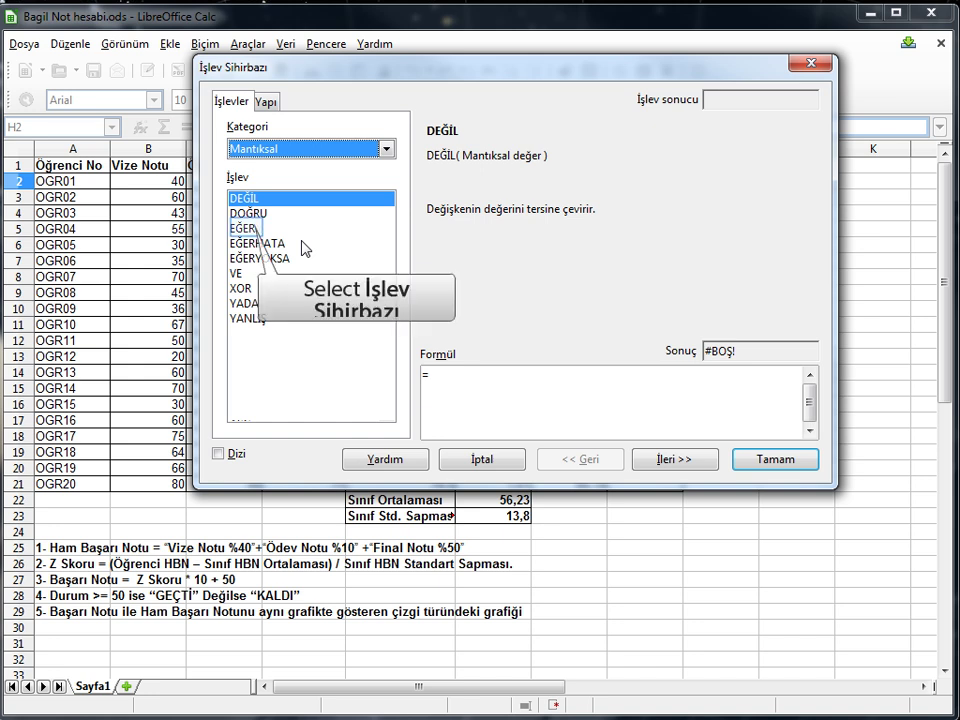
pyautogui.click(247, 230)
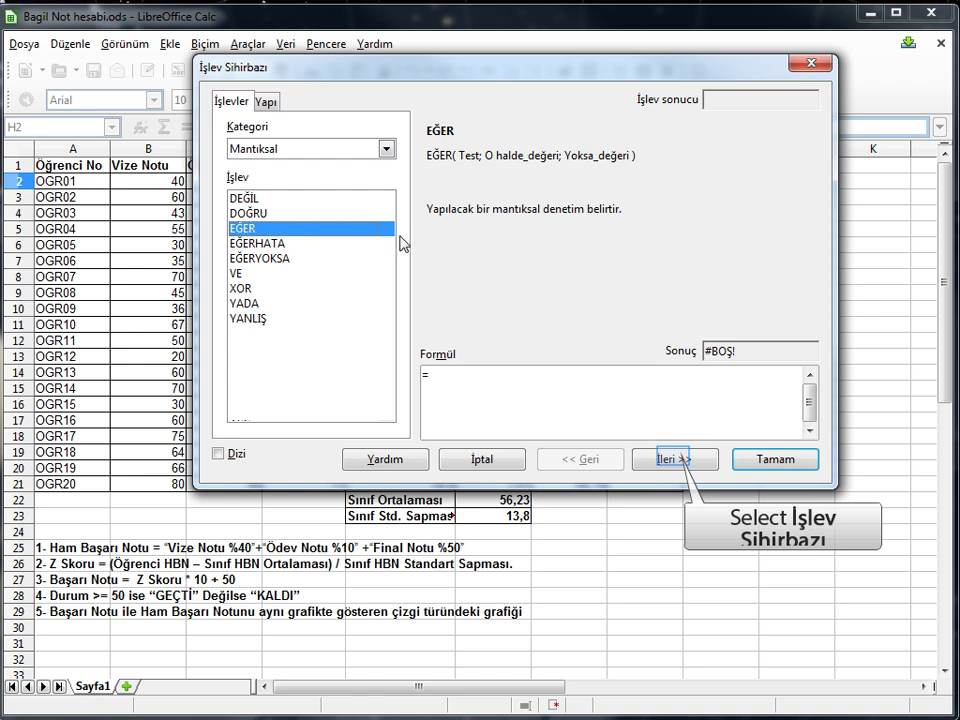
pyautogui.click(674, 460)
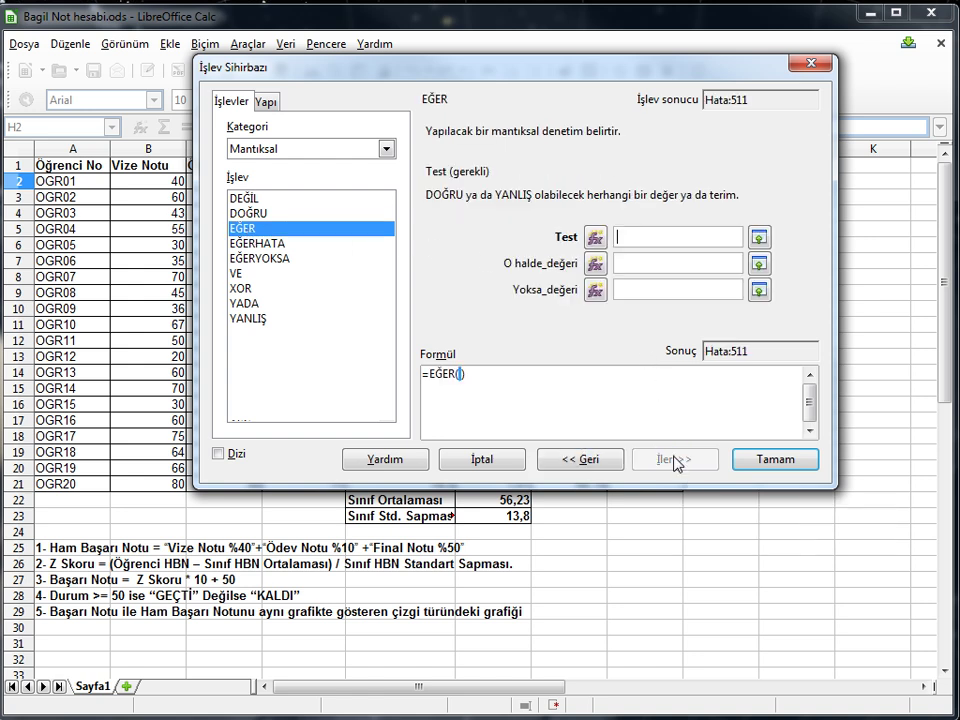
# - Set the EĞER function's Test argument to G2>=50, picking the first student's success grade from the sheet
pyautogui.moveTo(616, 70); pyautogui.dragTo(643, 66)
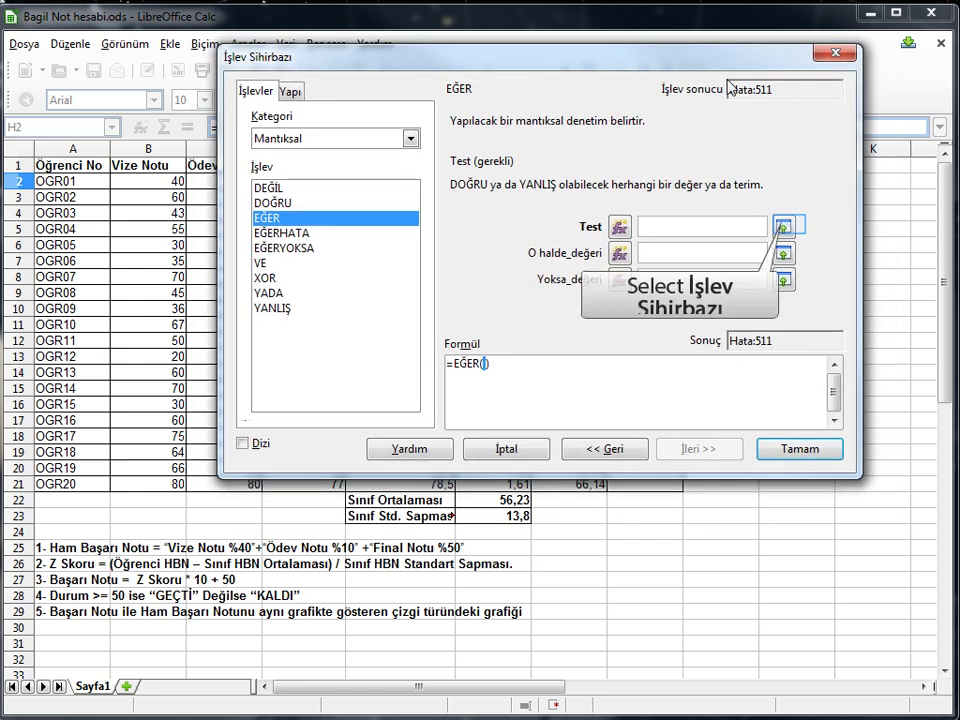
pyautogui.click(783, 227)
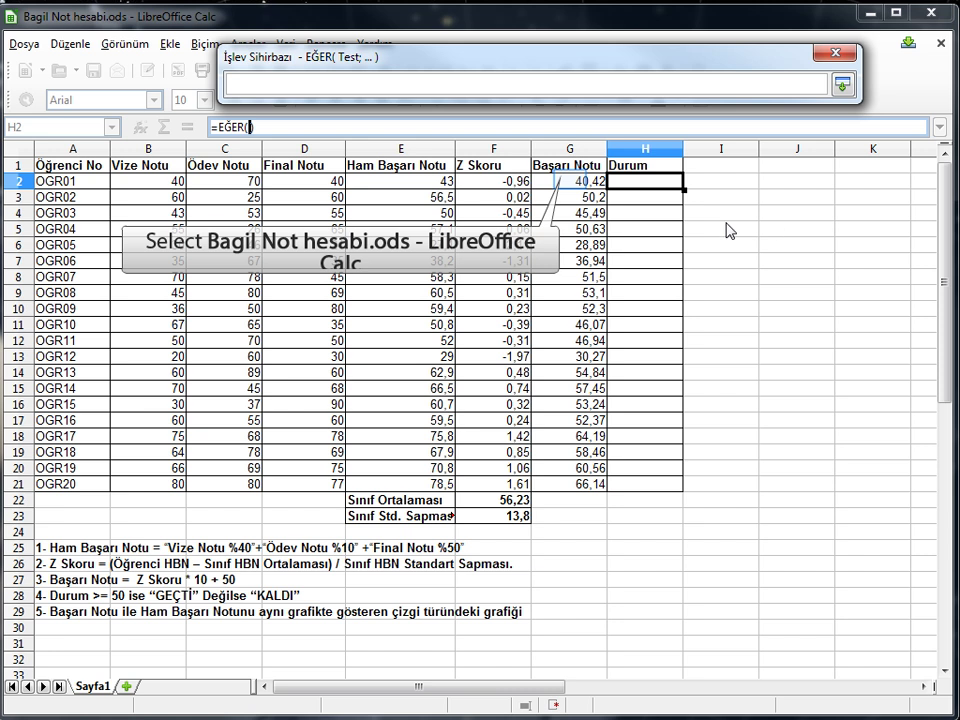
pyautogui.click(573, 185)
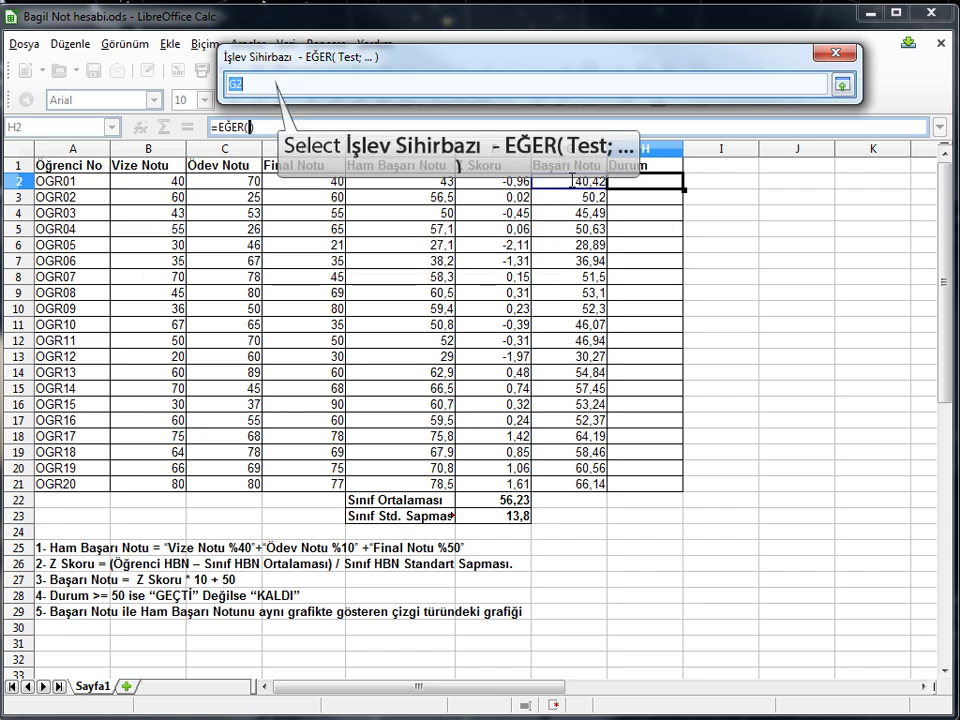
pyautogui.click(268, 84)
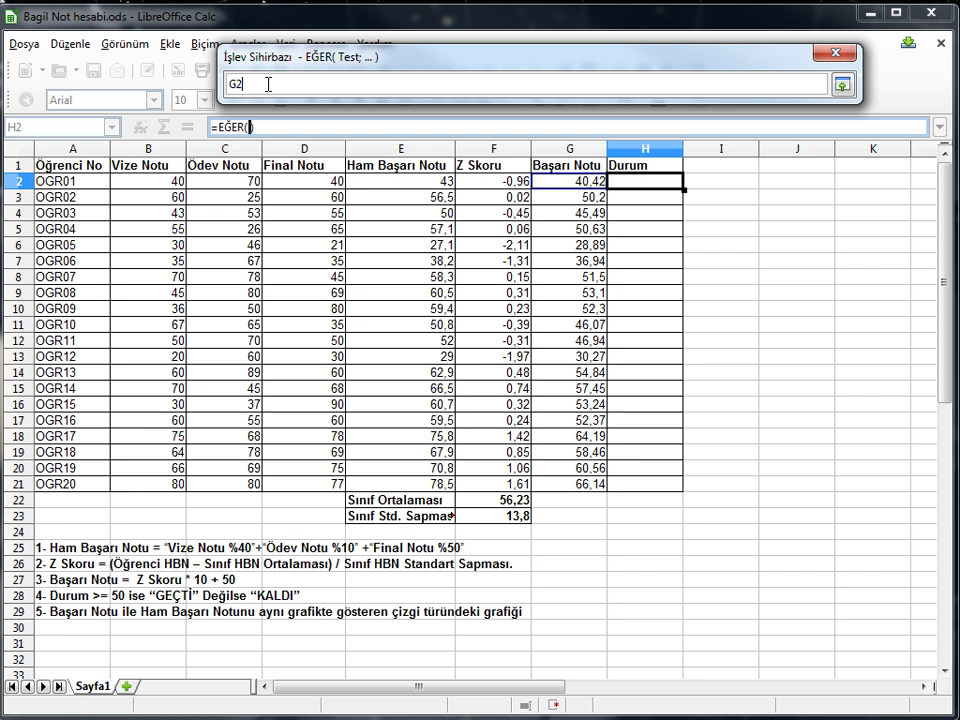
pyautogui.write('>=50')
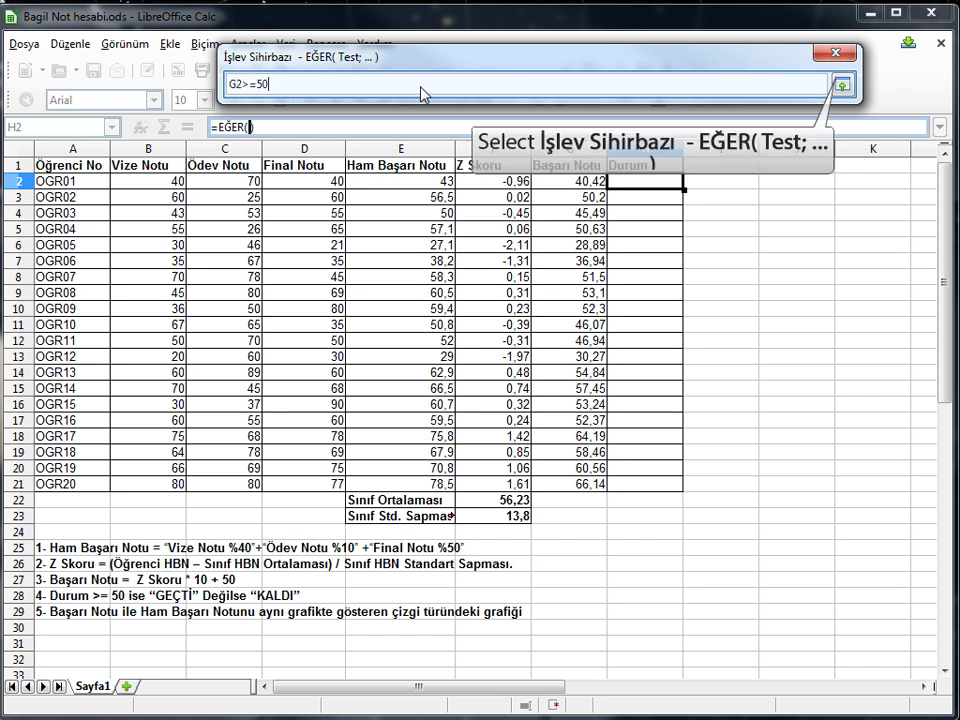
pyautogui.click(843, 86)
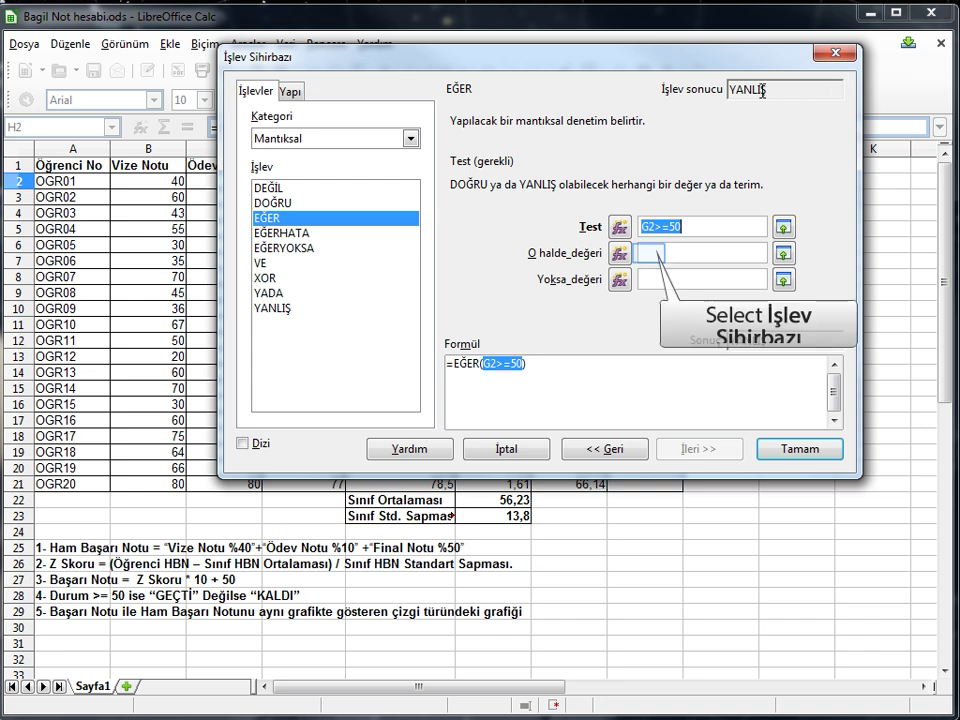
# - Set the EĞER function's then-value to "geçti" and its otherwise-value to "kaldı", and apply the formula to H2
pyautogui.click(650, 253)
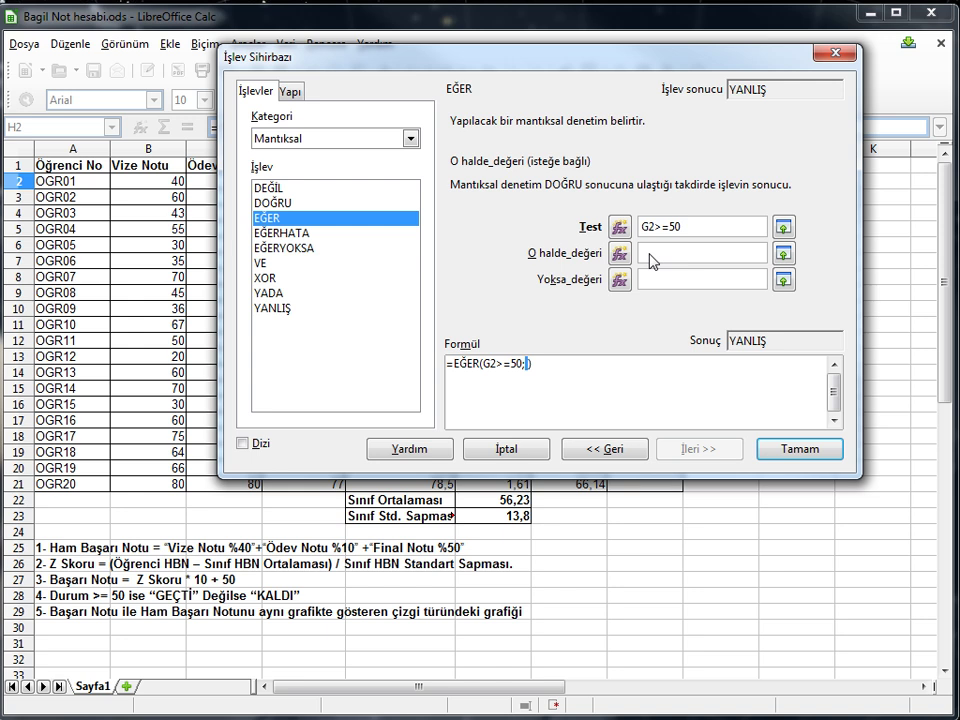
pyautogui.write('"')
pyautogui.write('geçti')
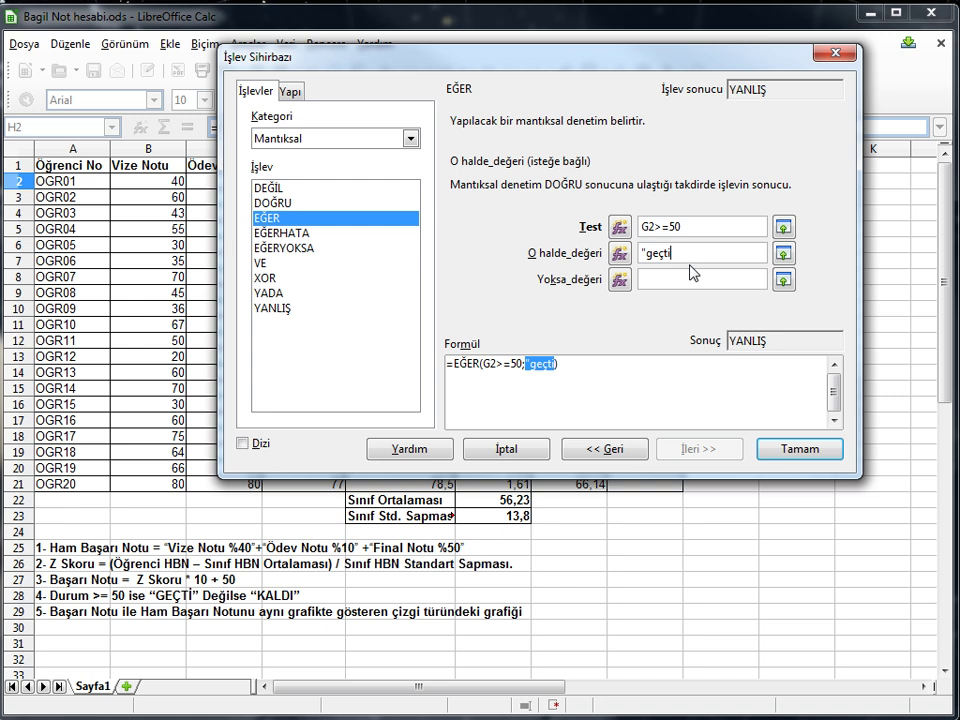
pyautogui.write('"')
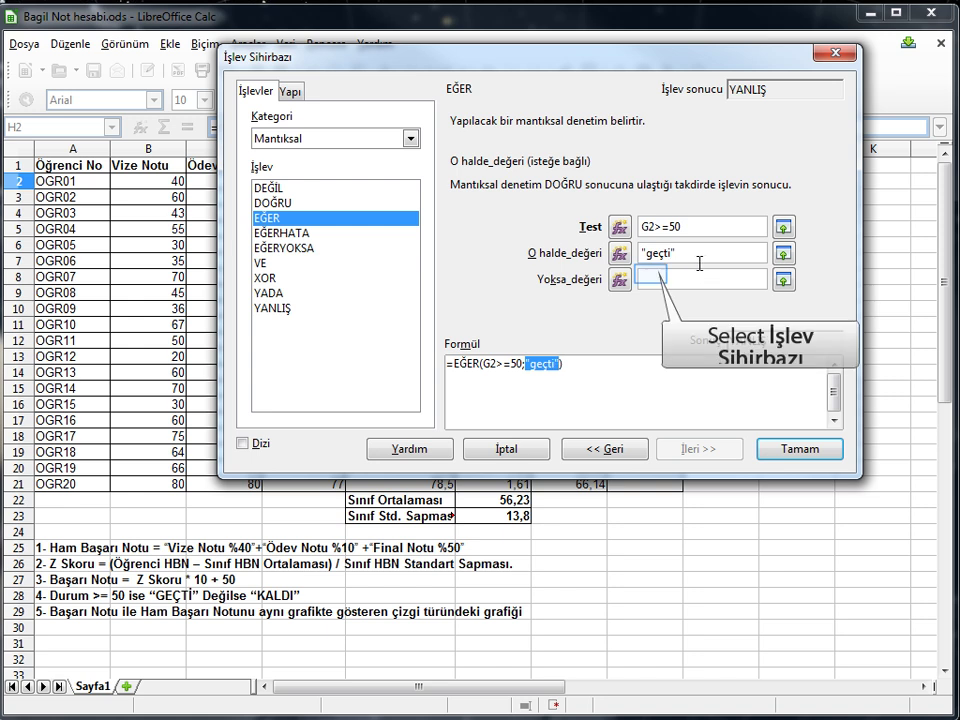
pyautogui.click(652, 277)
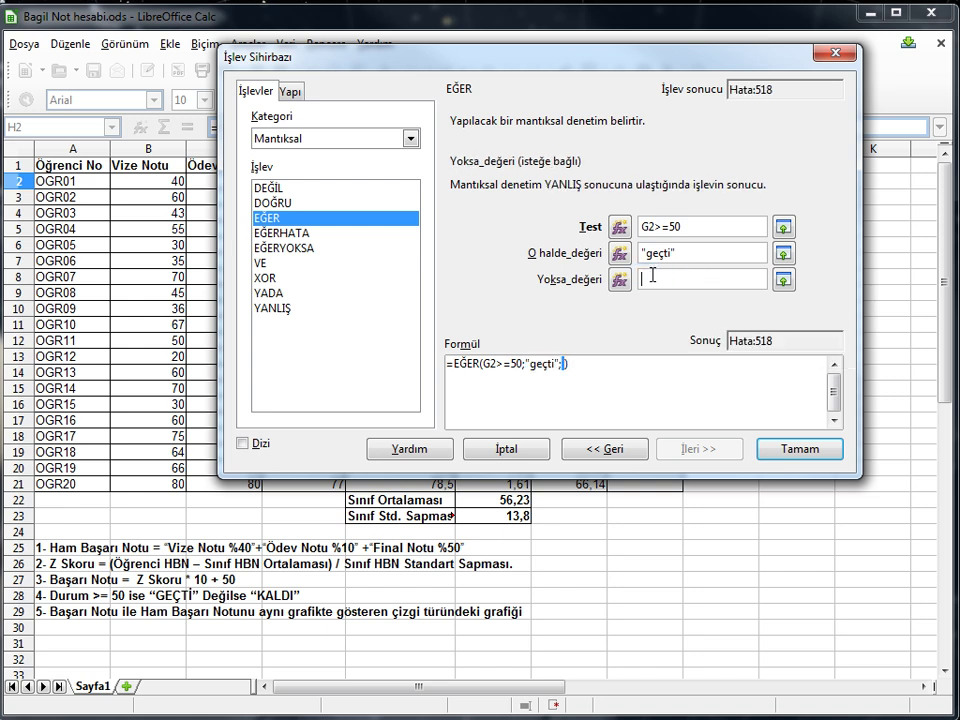
pyautogui.write('"')
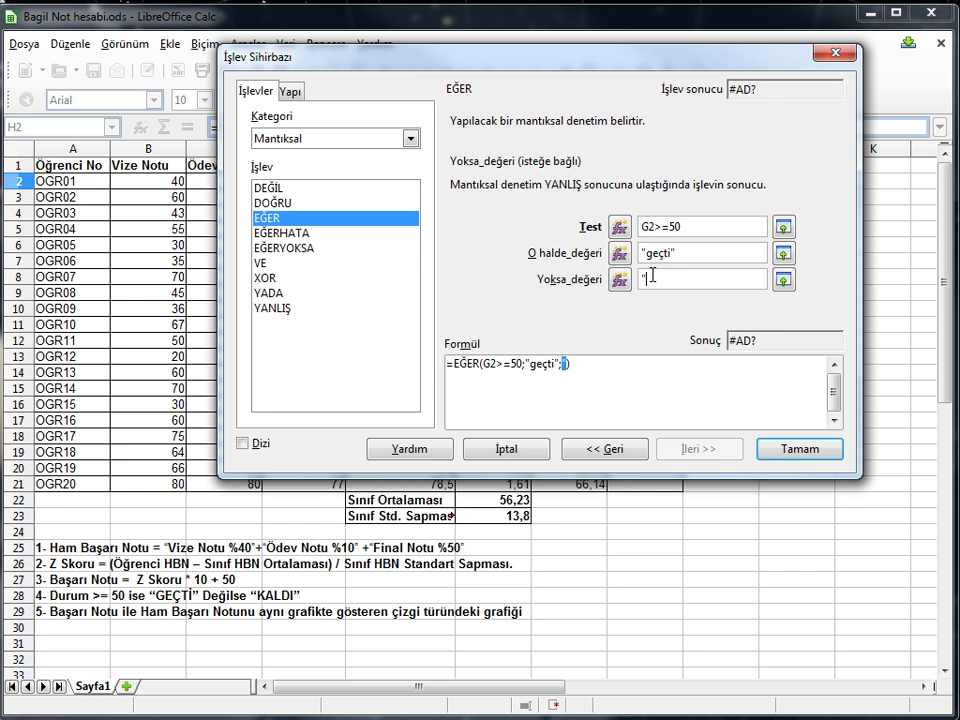
pyautogui.write('kaldı"')
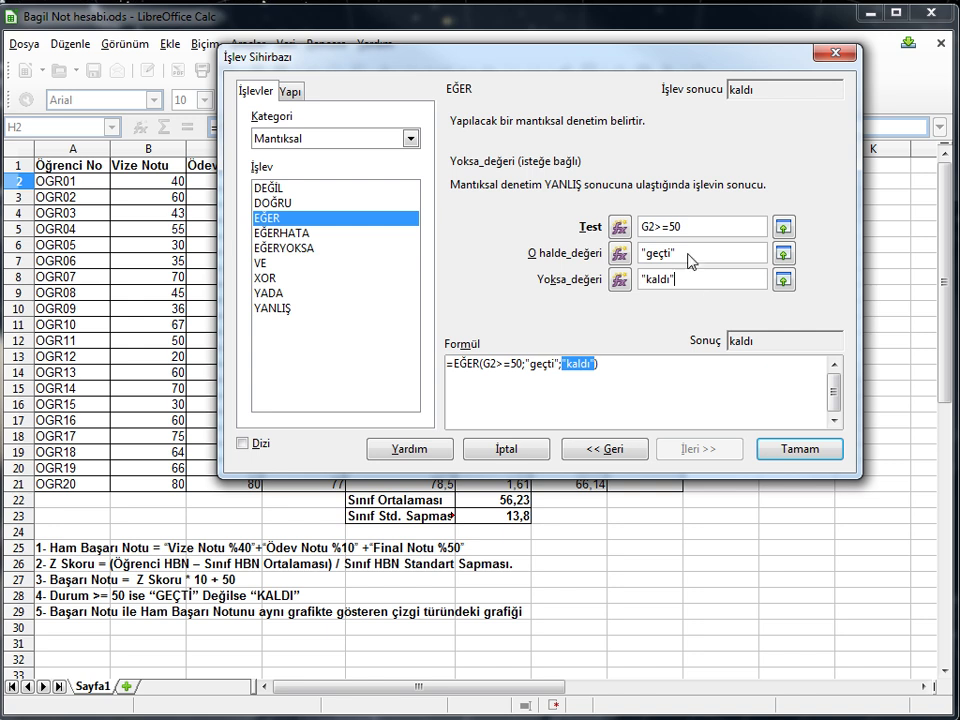
pyautogui.moveTo(681, 70); pyautogui.dragTo(697, 229)
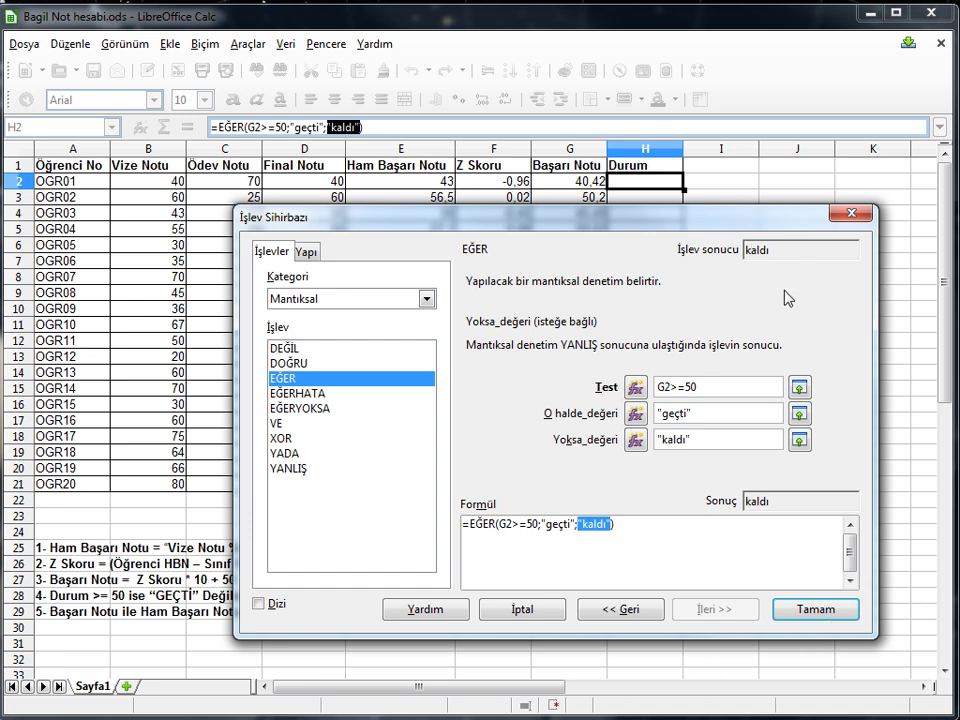
pyautogui.click(831, 610)
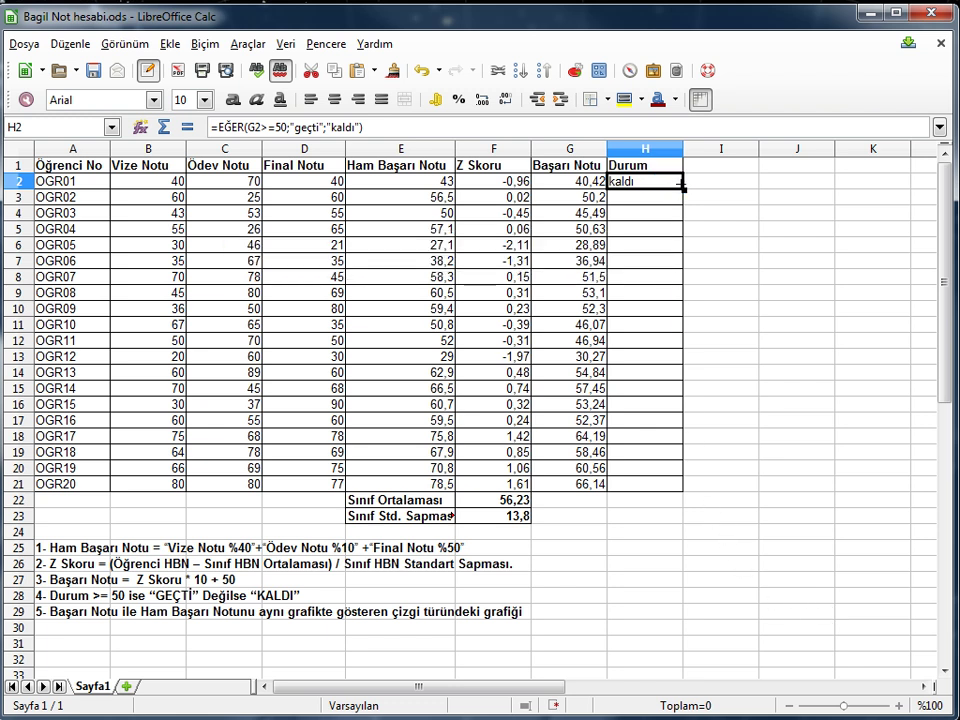
# - Fill the H2 status formula down through H21 and check the formulas in H21, F2 and H2
pyautogui.moveTo(686, 189); pyautogui.dragTo(688, 497)
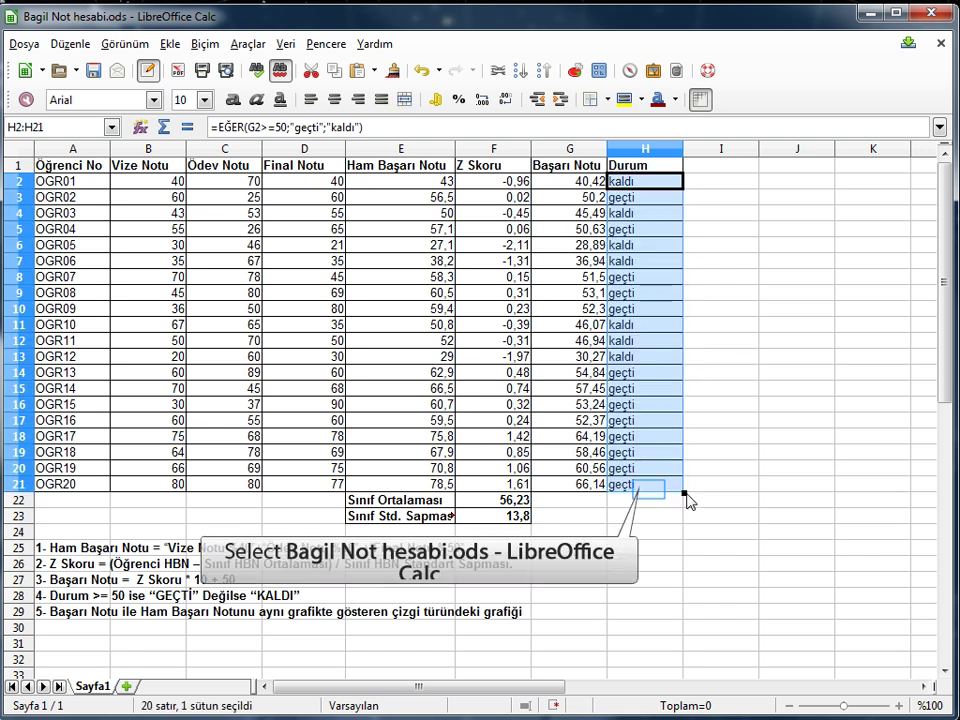
pyautogui.click(648, 488)
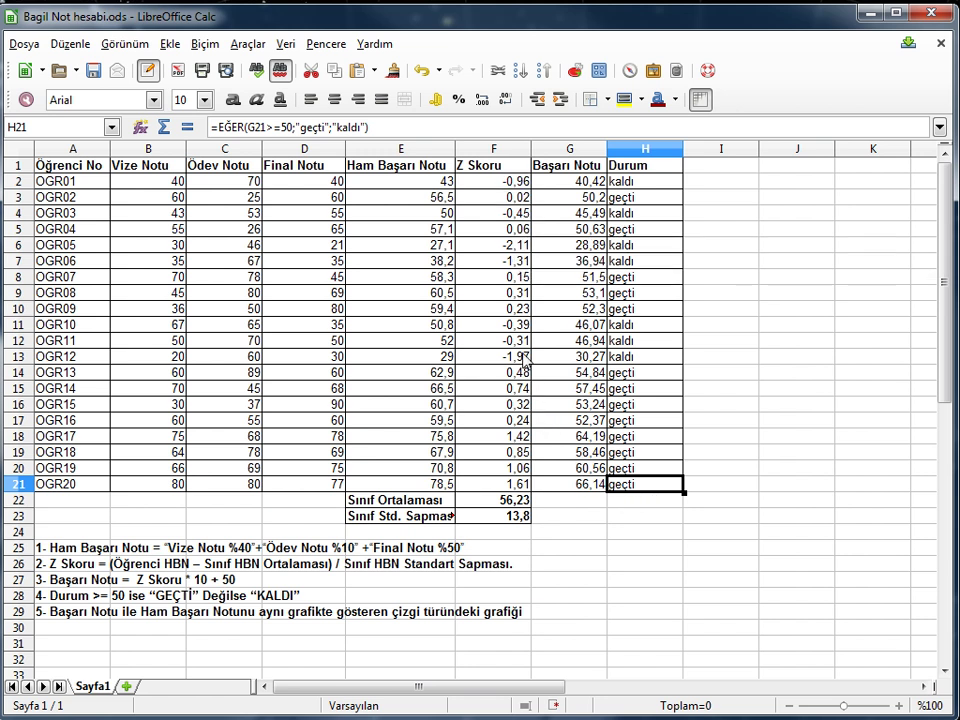
pyautogui.click(507, 183)
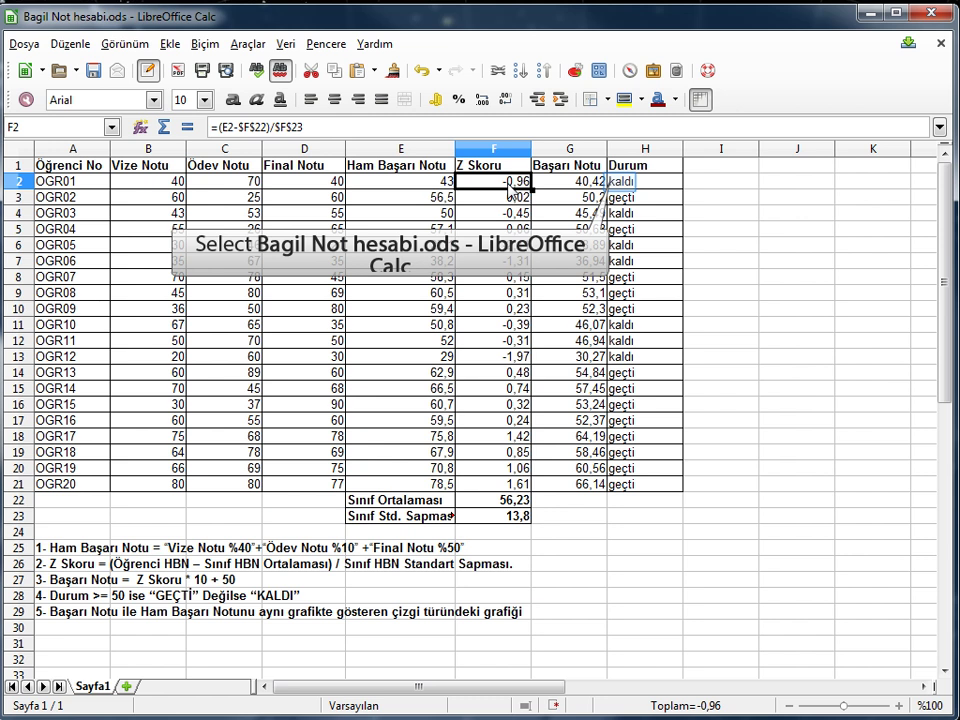
pyautogui.click(622, 189)
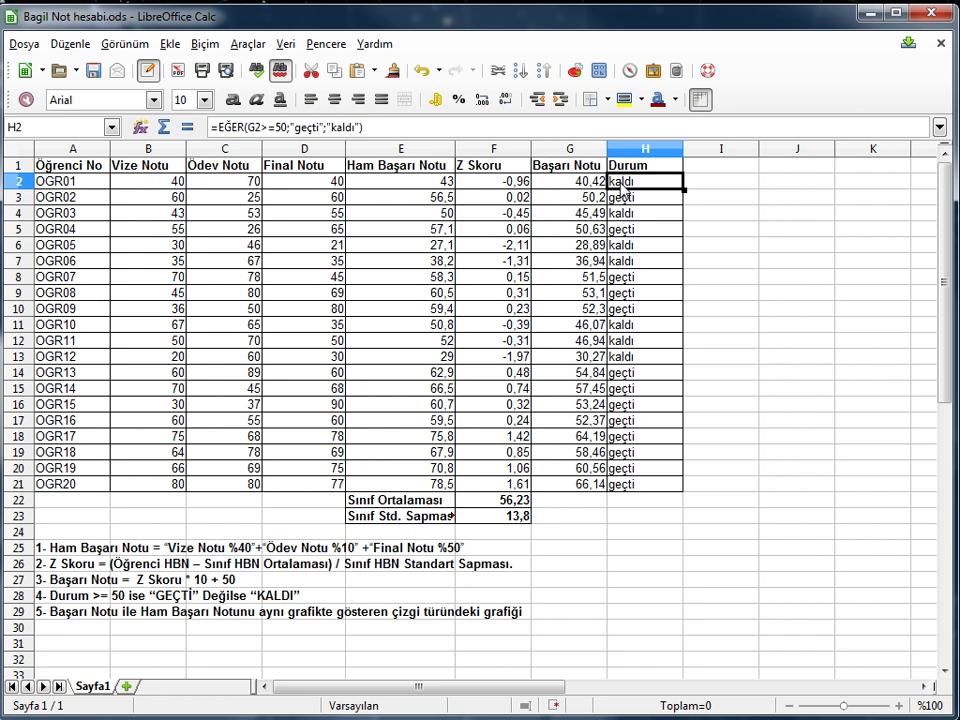
pyautogui.moveTo(74, 170); pyautogui.dragTo(73, 478)
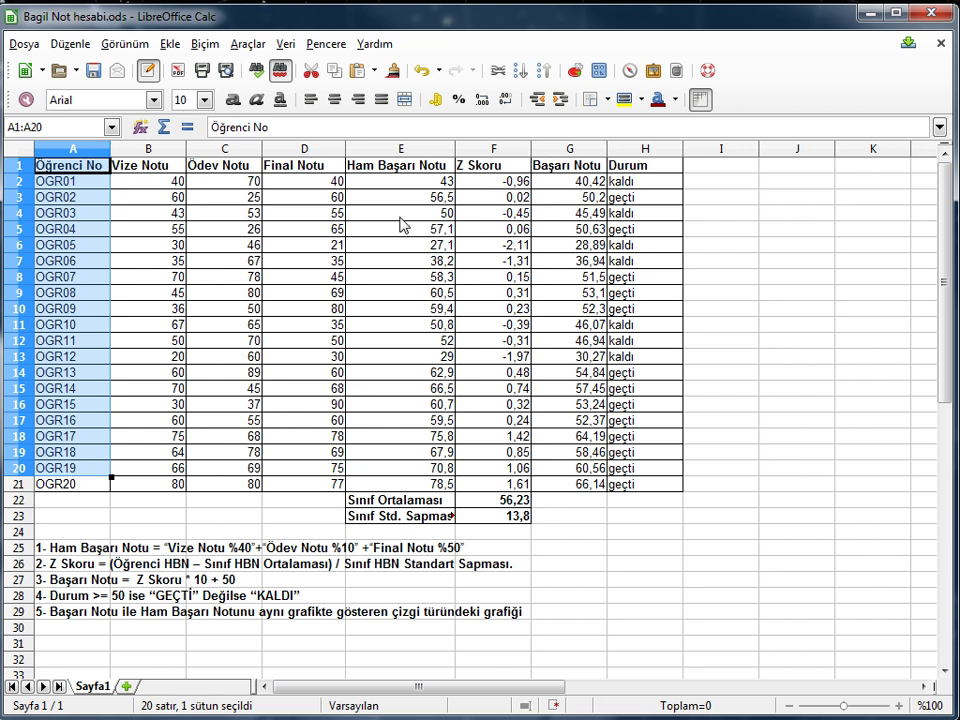
pyautogui.moveTo(405, 172); pyautogui.dragTo(413, 467)
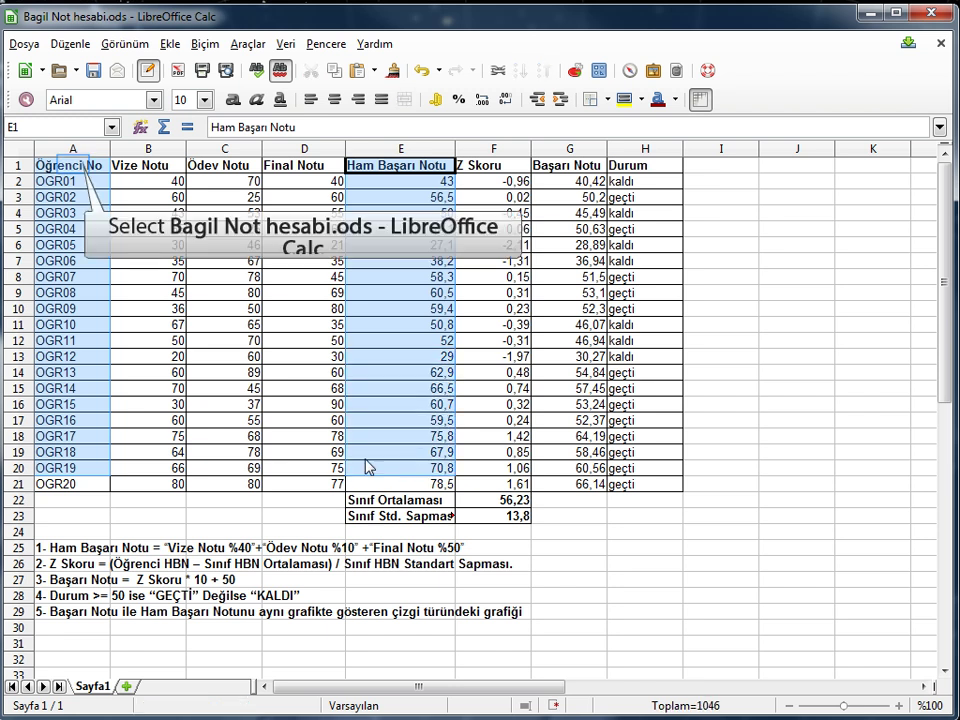
pyautogui.click(75, 172)
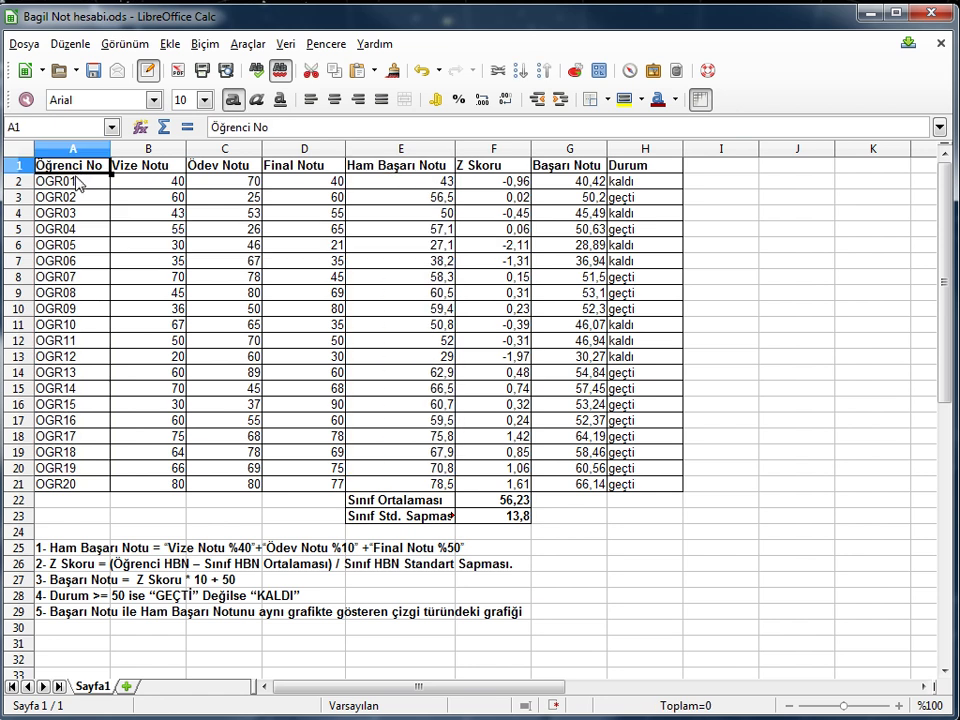
# - Start a chart from the Öğrenci No, Ham Başarı Notu and Başarı Notu columns, using A1:A21, E1:E21 and G1:G21 with their headers
pyautogui.moveTo(77, 180); pyautogui.dragTo(92, 486)
pyautogui.moveTo(400, 165); pyautogui.dragTo(425, 488)
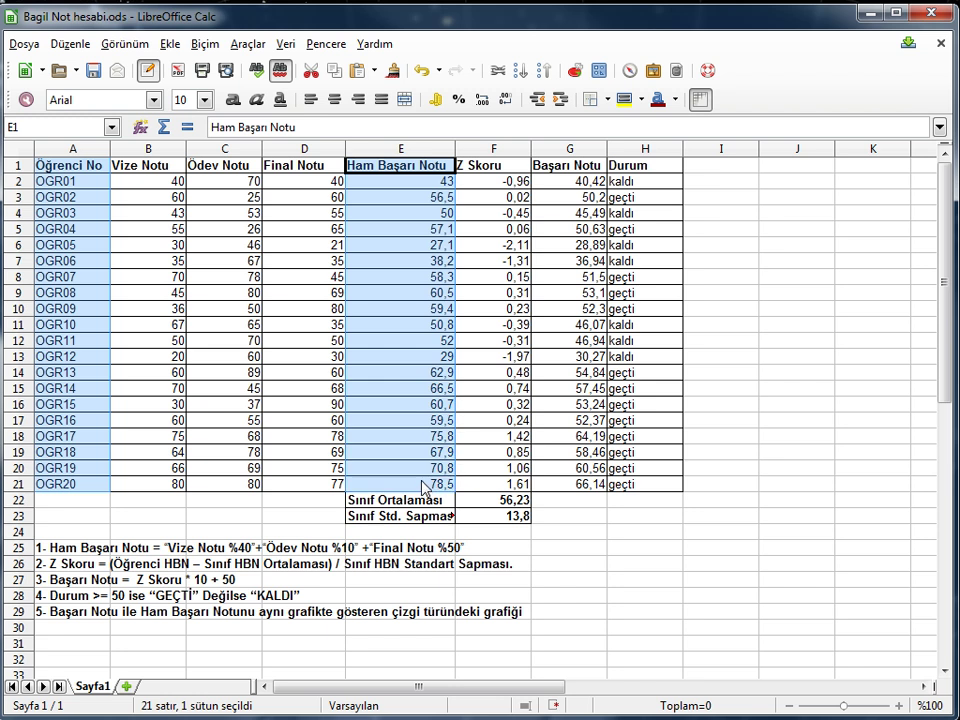
pyautogui.moveTo(572, 171); pyautogui.dragTo(580, 487)
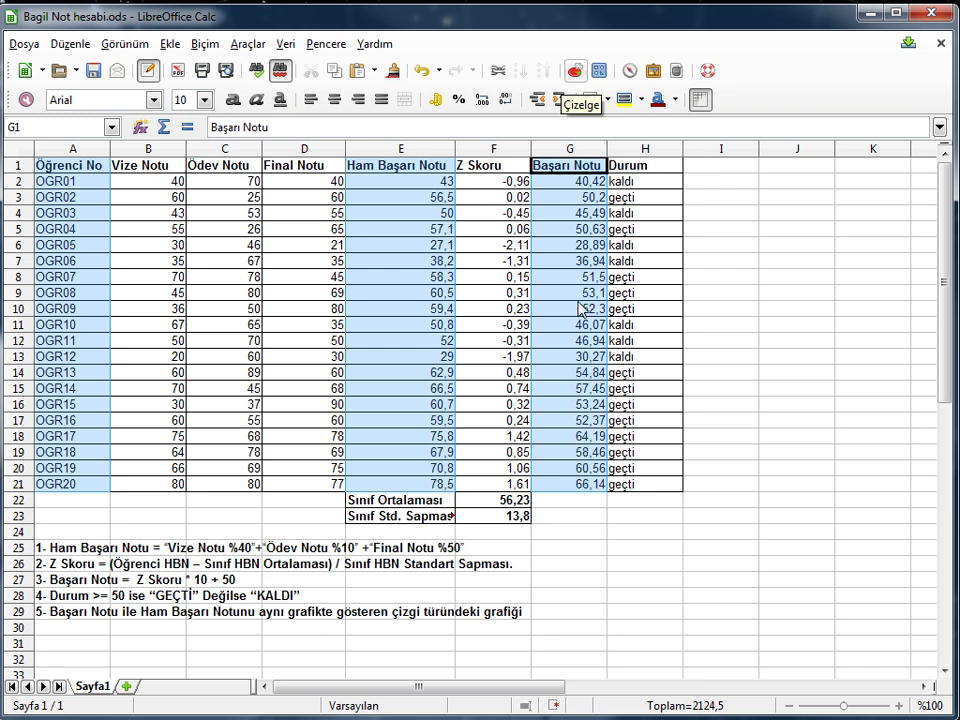
pyautogui.click(578, 74)
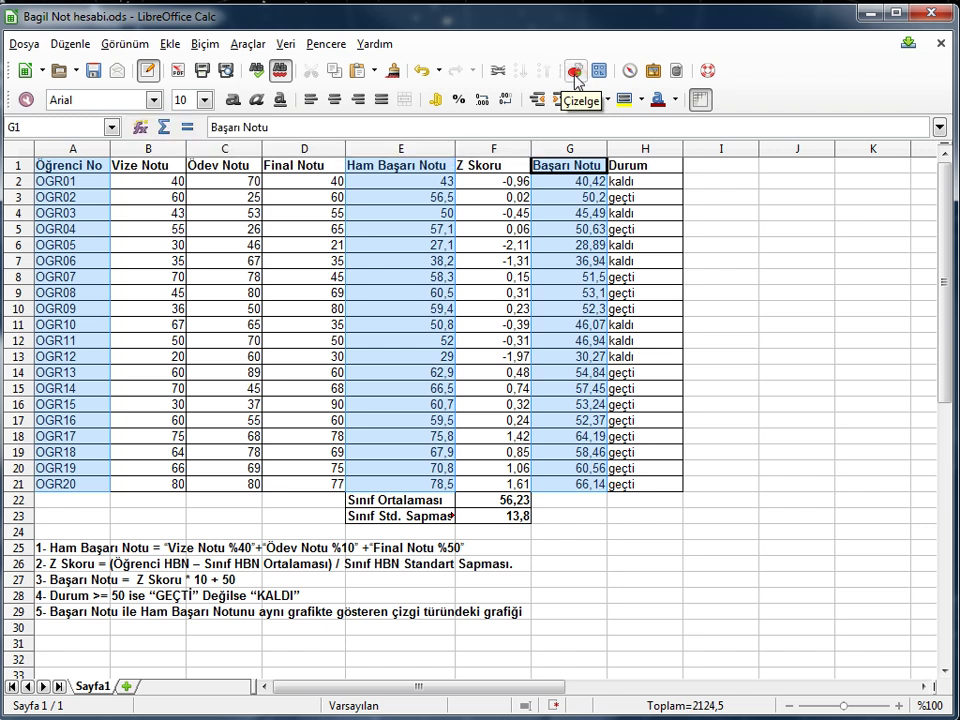
pyautogui.click(574, 69)
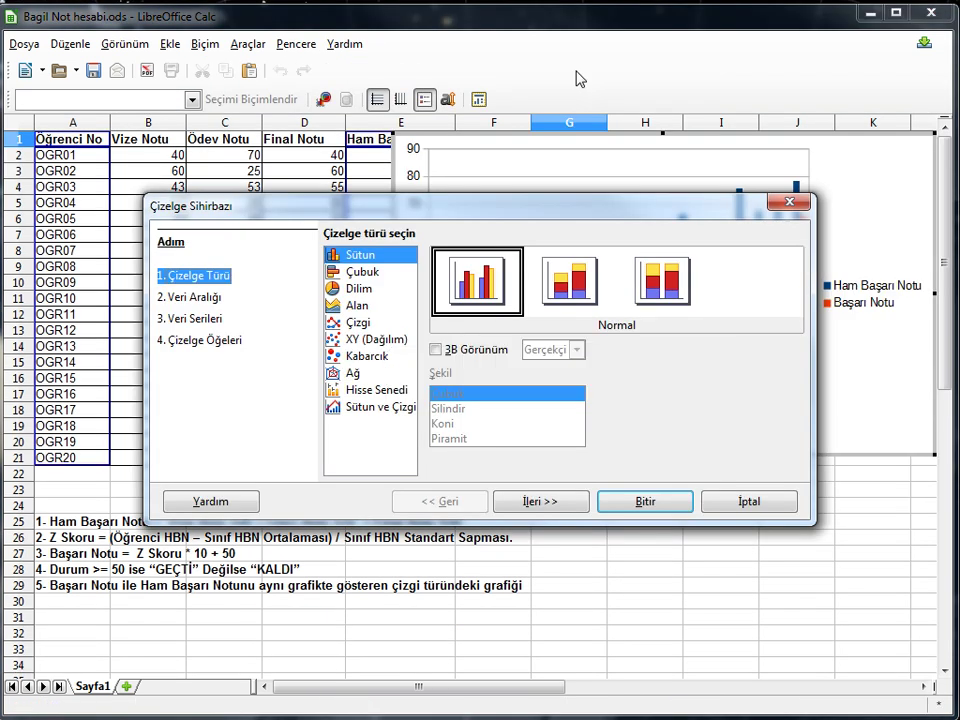
# - Set the chart type to Çizgi with the Noktalar ve Çizgiler variant, keep the selected data range, and advance to the Veri Serileri settings
pyautogui.moveTo(529, 213); pyautogui.dragTo(515, 380)
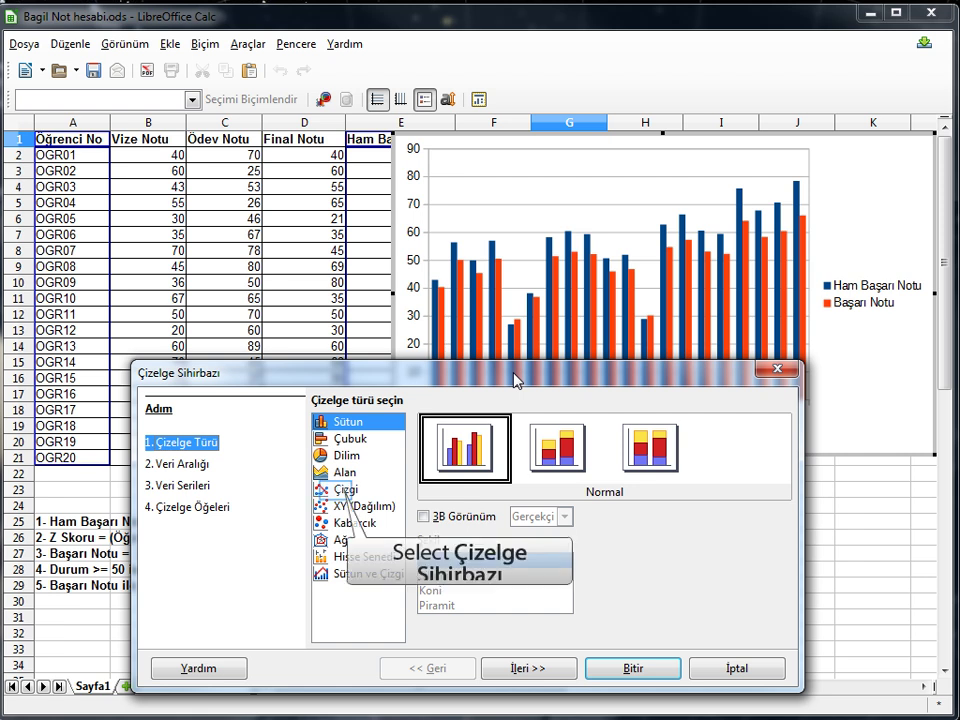
pyautogui.click(342, 490)
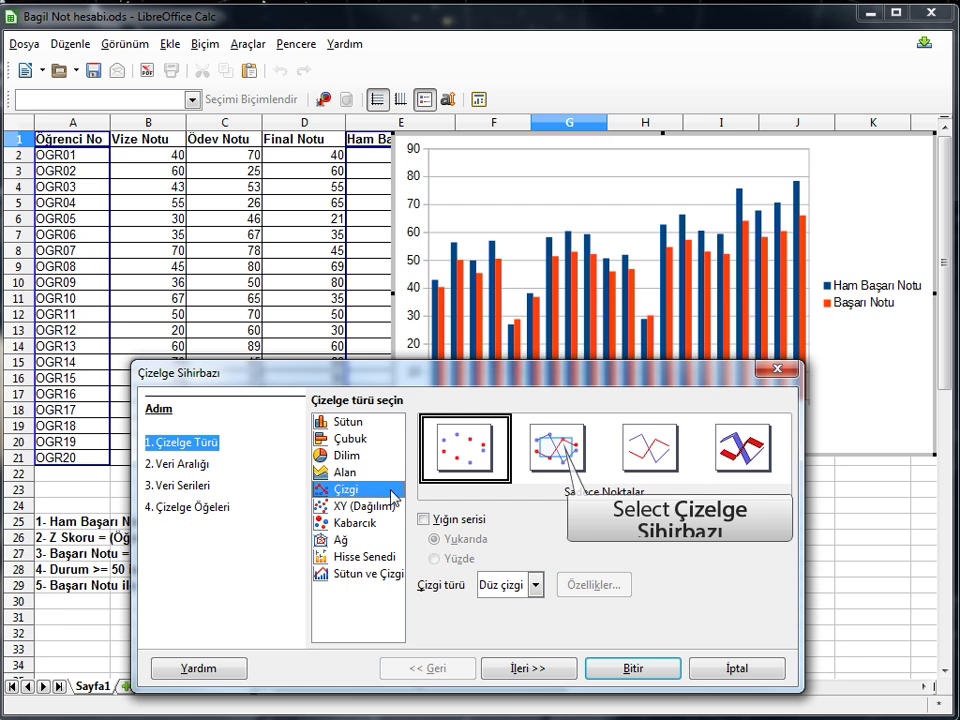
pyautogui.click(557, 455)
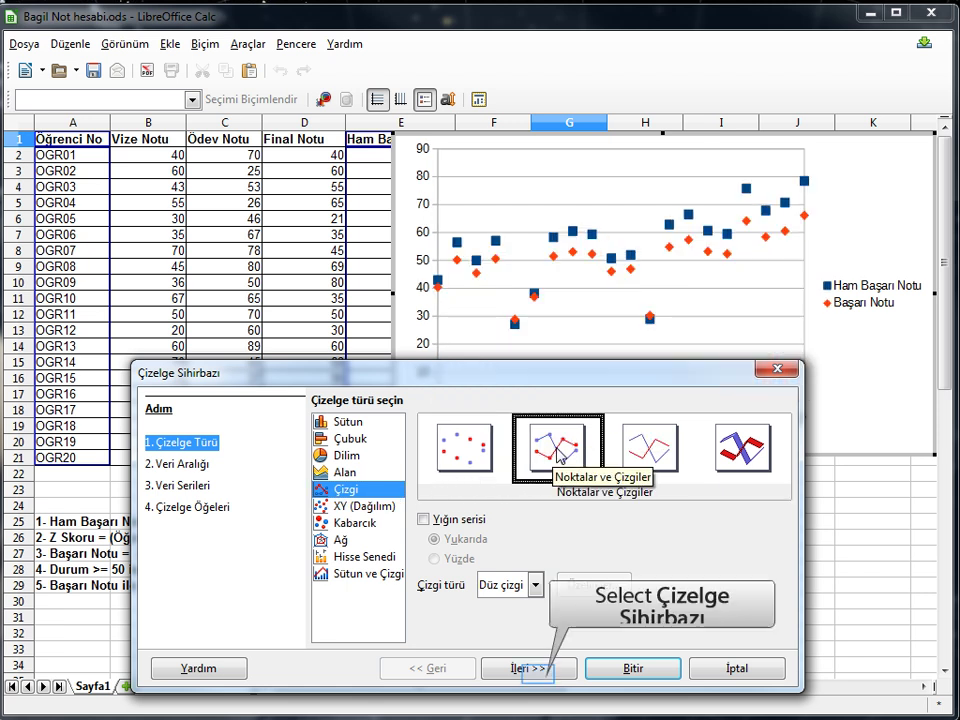
pyautogui.click(539, 672)
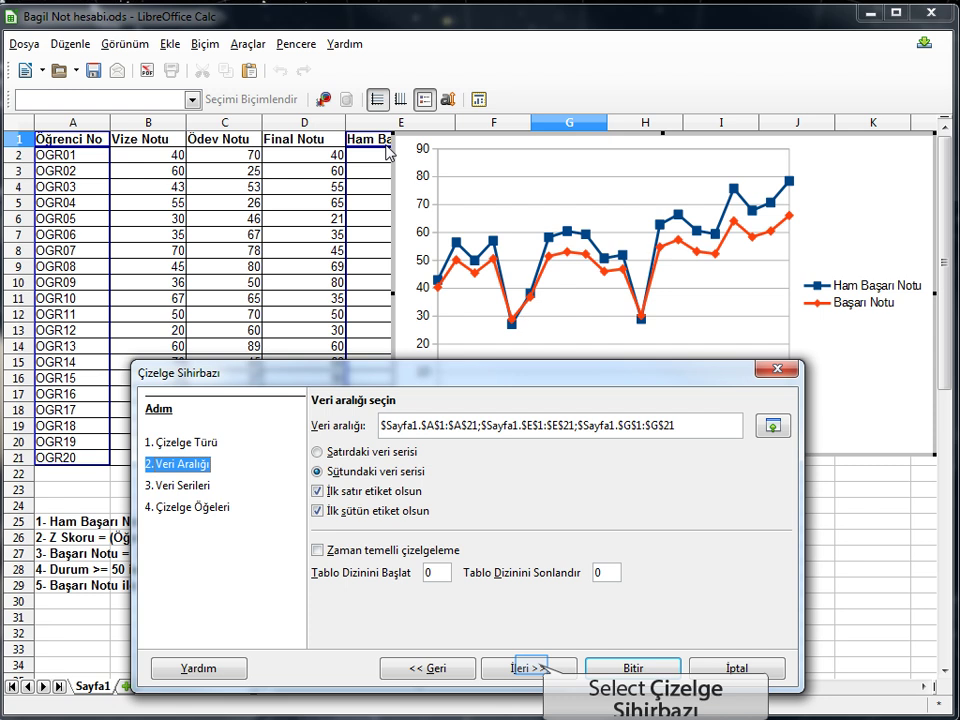
pyautogui.click(533, 668)
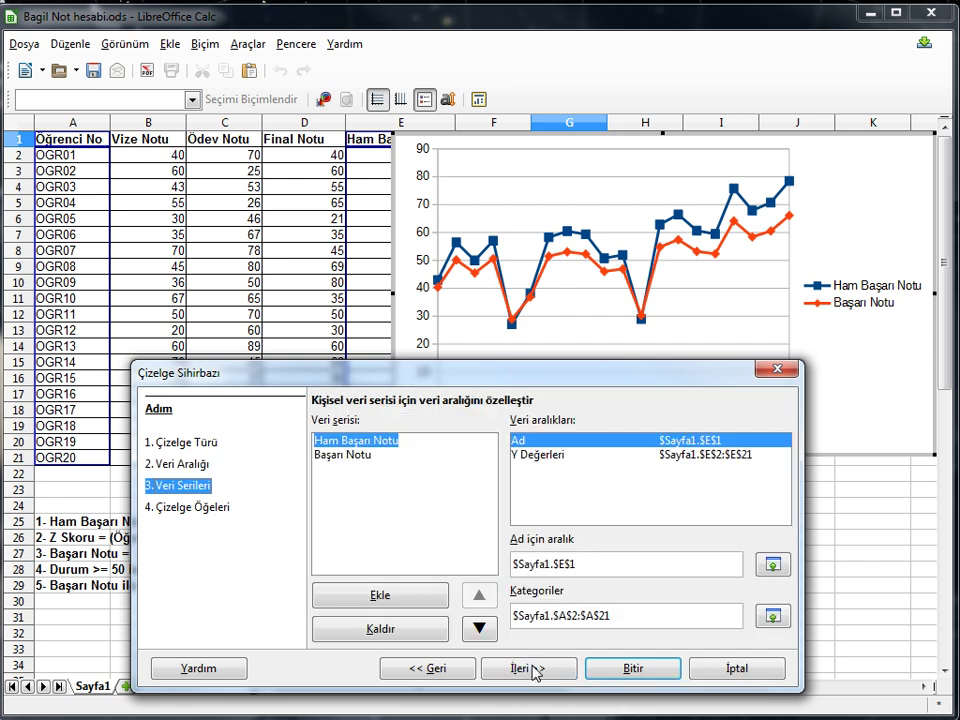